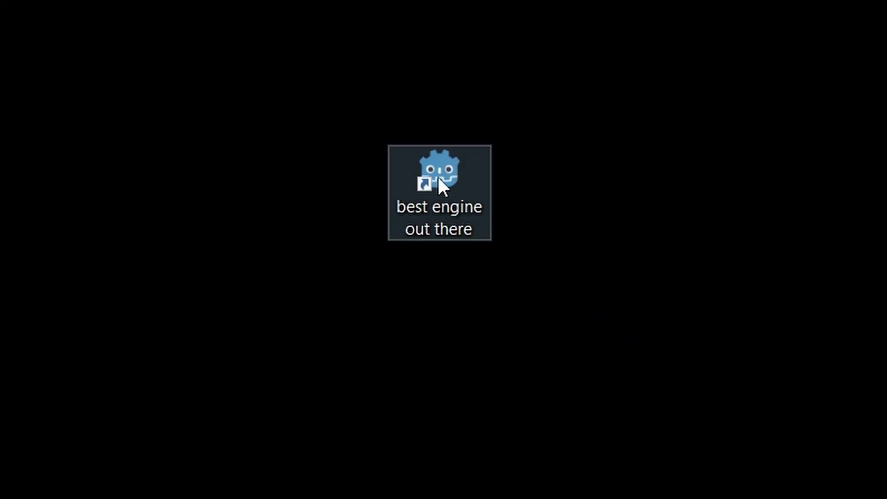
Launch Godot Engine from its desktop shortcut to begin the new project.
click(439, 177)
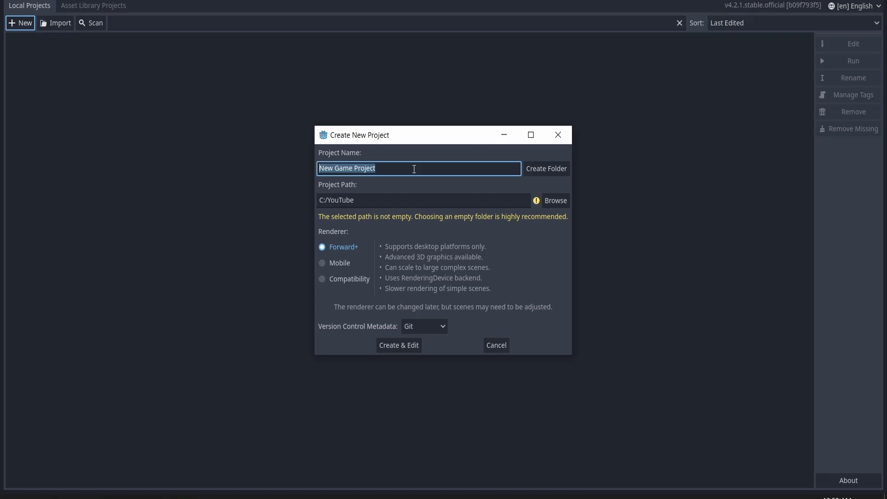
text(wata)
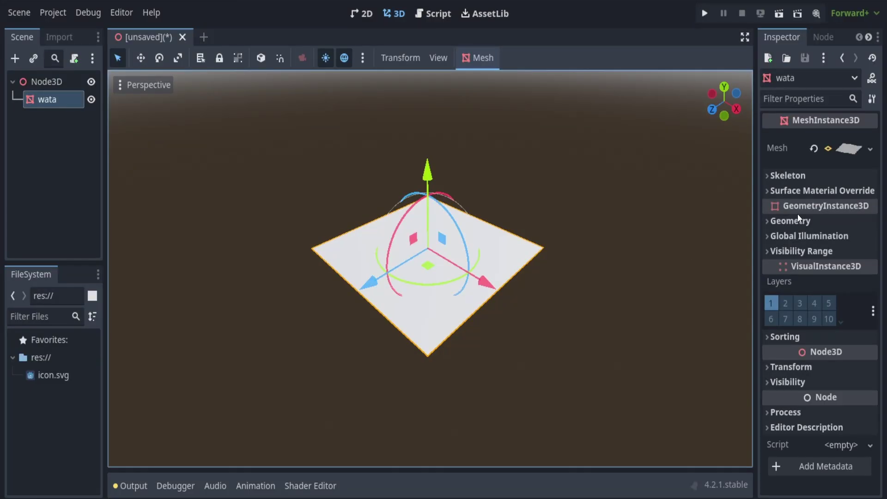
Give the wata plane's Material Override a new ShaderMaterial.
click(794, 220)
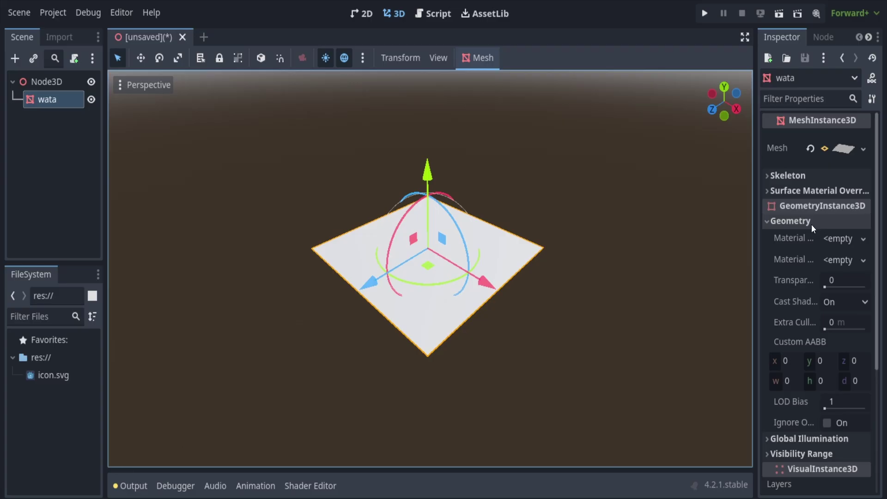
click(838, 238)
click(824, 294)
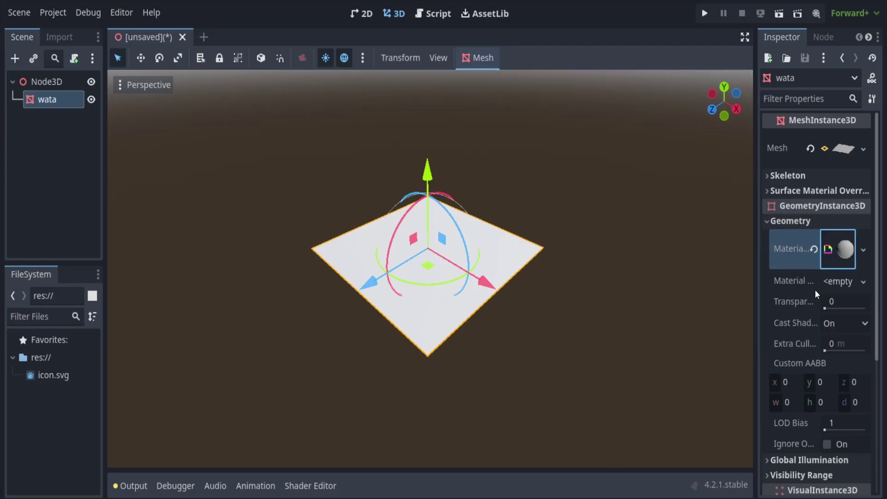
click(843, 256)
Create a water.gdshader shader for the material and open it in the Shader Editor.
click(844, 378)
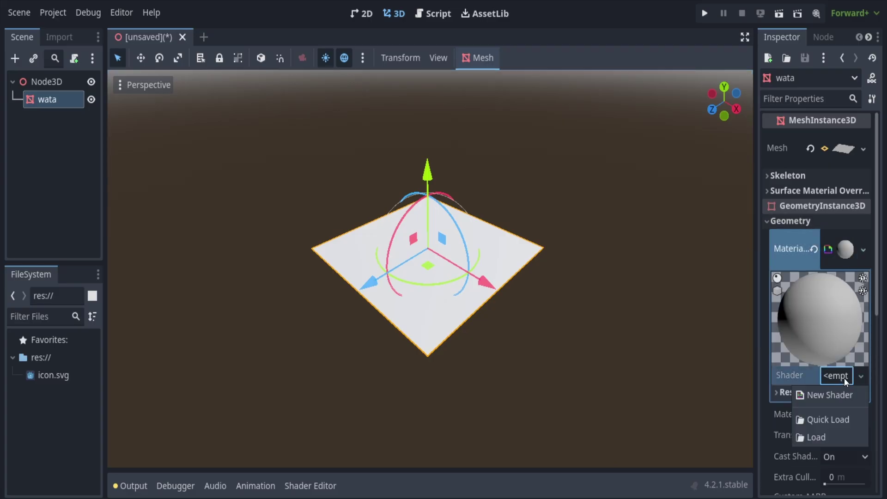
click(826, 395)
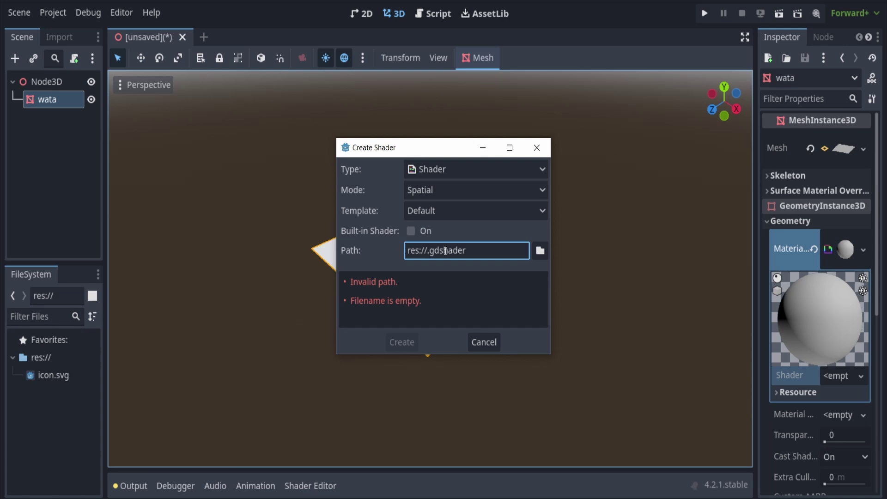
text(water)
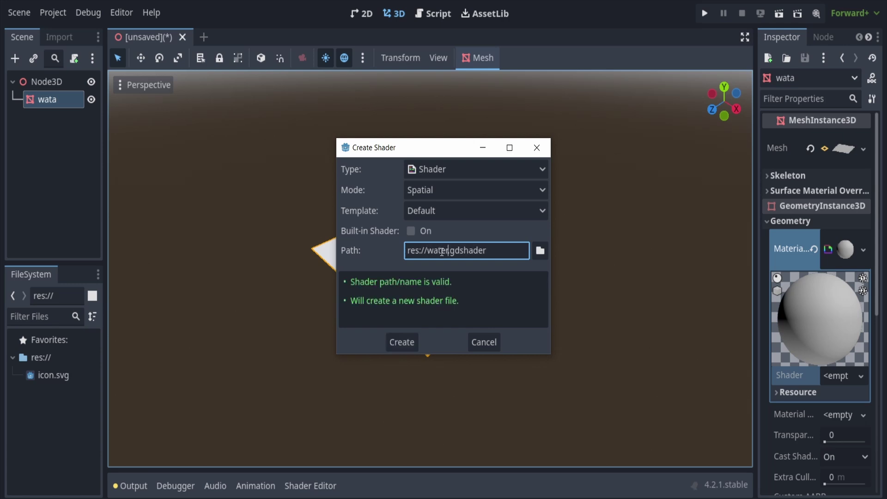
click(402, 342)
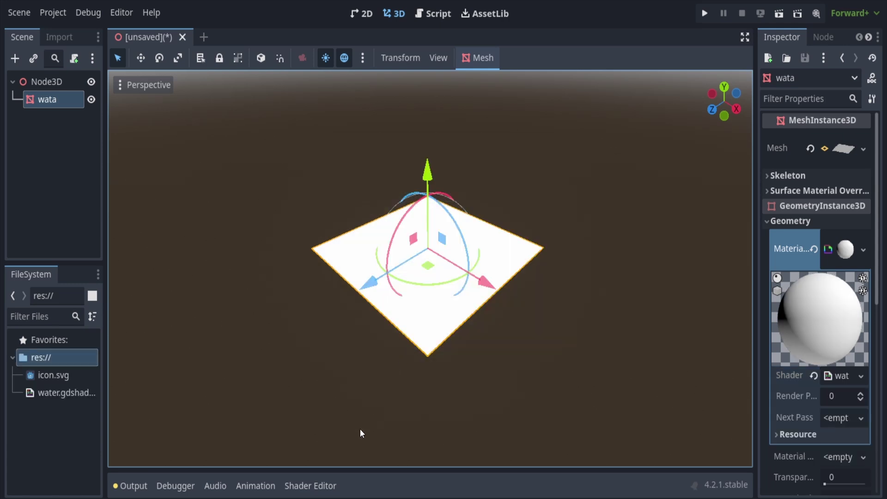
click(310, 485)
double_click(63, 393)
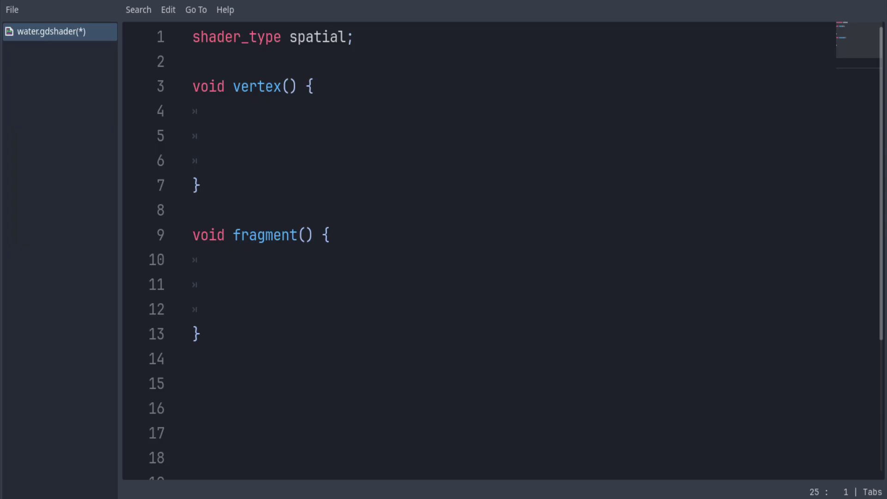
Select the unused vertex function block (lines 3–7) so it can be deleted.
drag(201, 185, 194, 62)
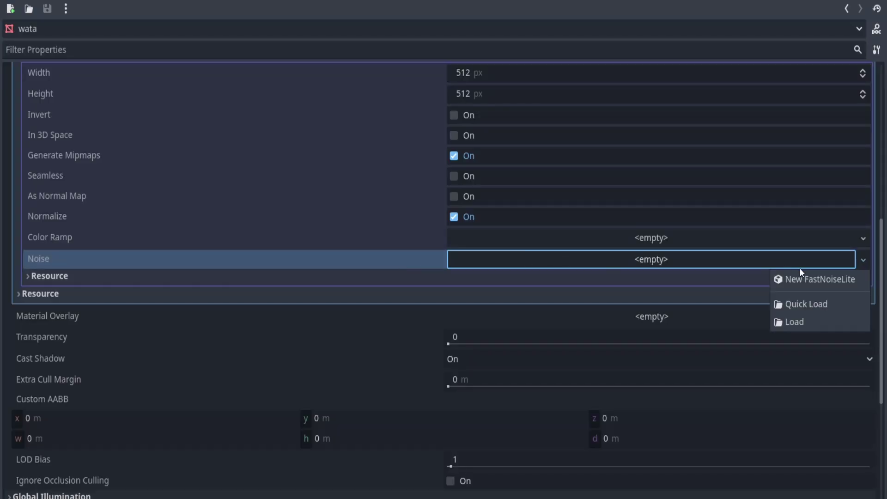
Give the noise texture a new FastNoiseLite noise with a higher frequency.
click(847, 280)
click(847, 262)
scroll(664, 271, down, 4)
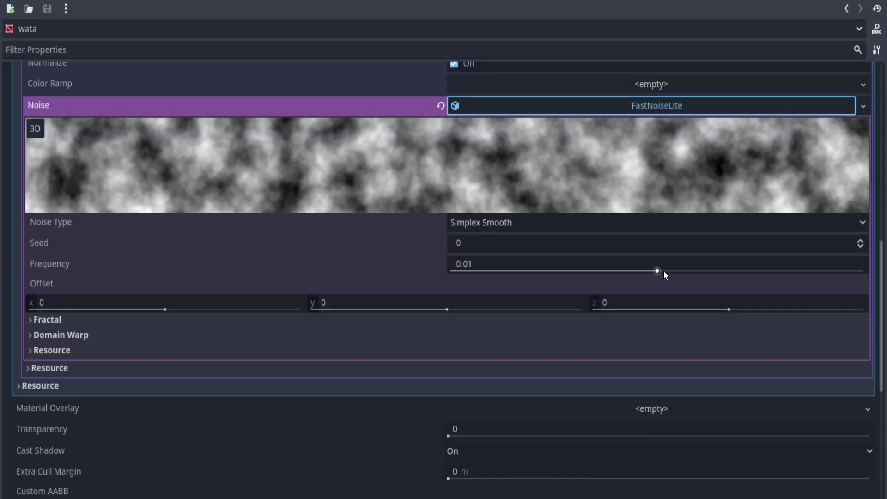
mouse_move(663, 272)
mouse_down()
mouse_move(539, 272)
mouse_move(792, 270)
mouse_up()
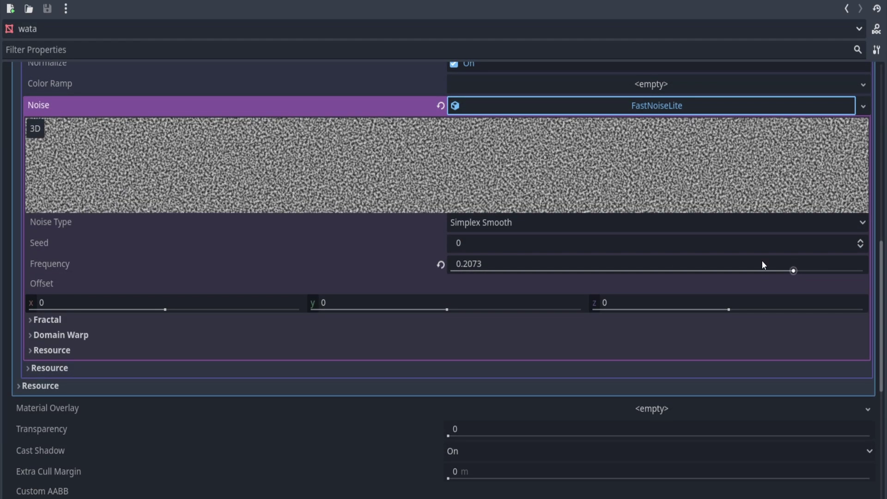
click(486, 224)
click(491, 261)
click(478, 223)
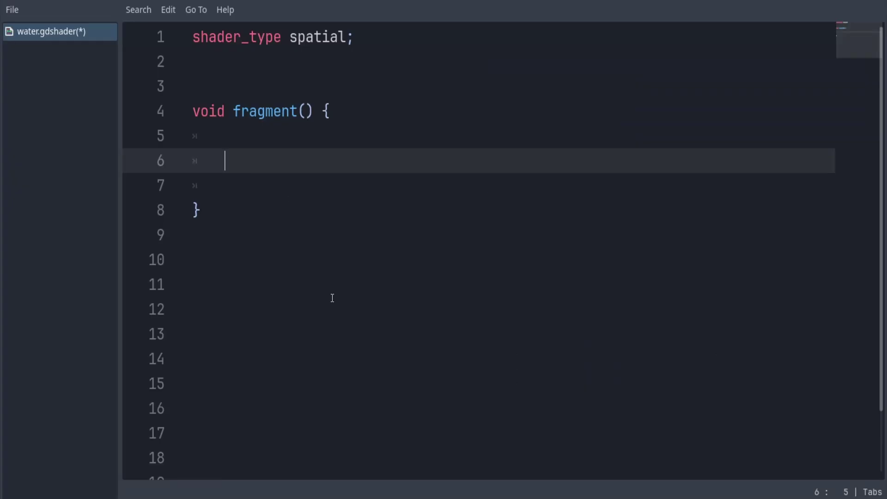
Declare 'uniform sampler2D water_normal_noise;' on line 3 of the shader.
click(214, 68)
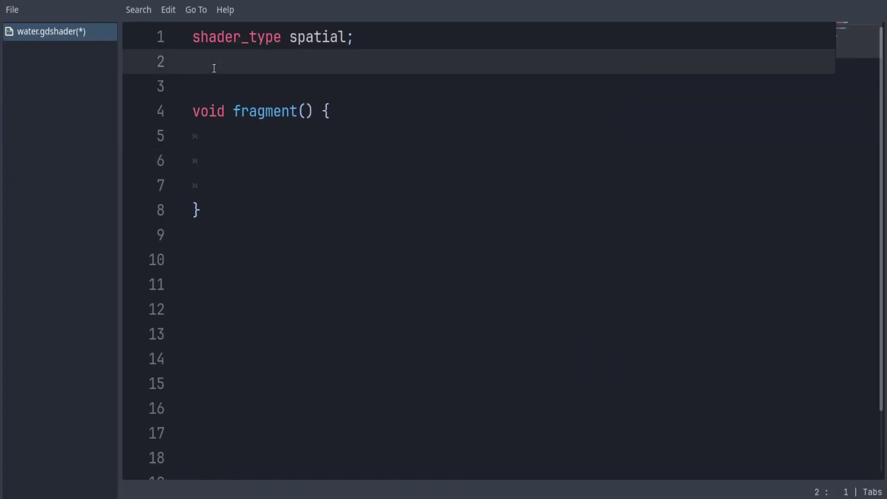
key(Return)
text(uniform s)
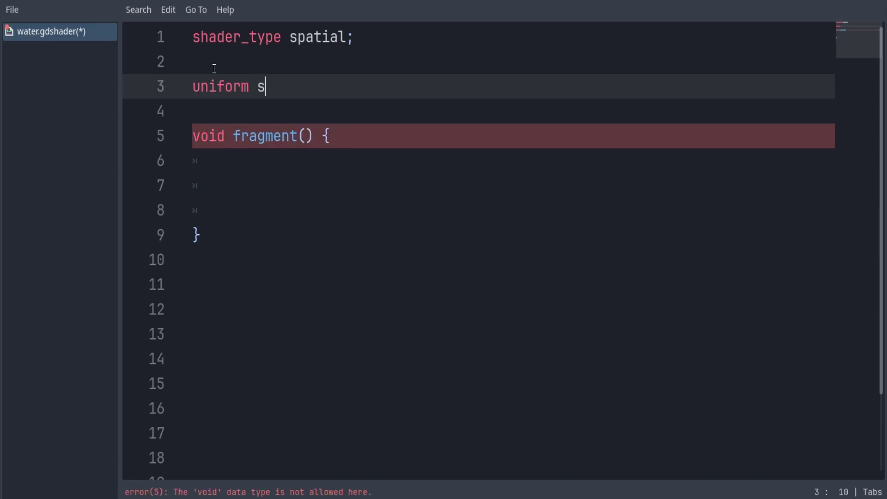
text(ampler2D )
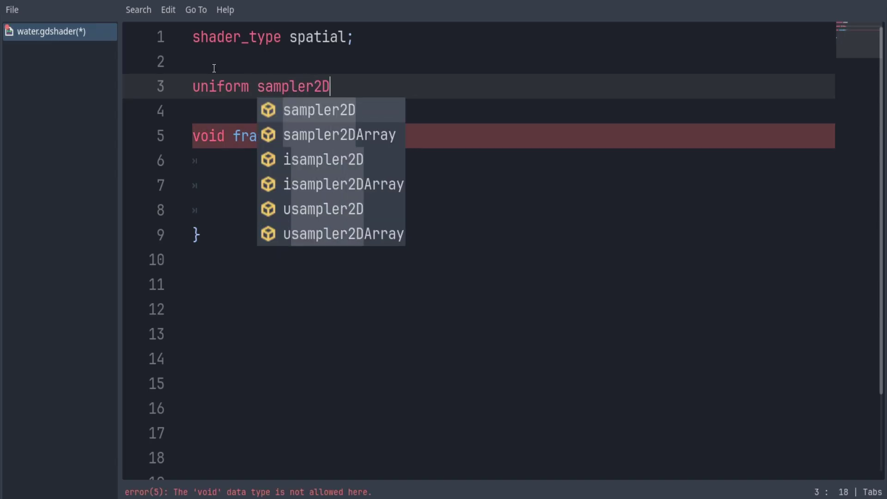
text(water)
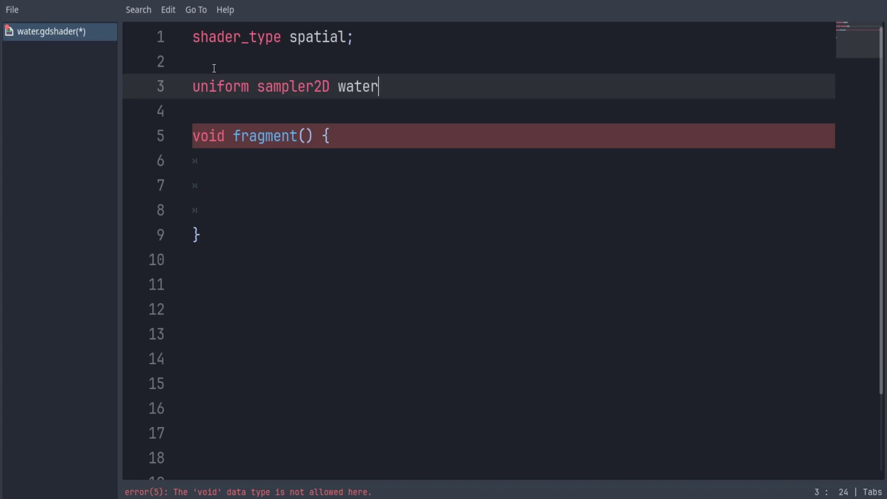
text(_normal_noise;)
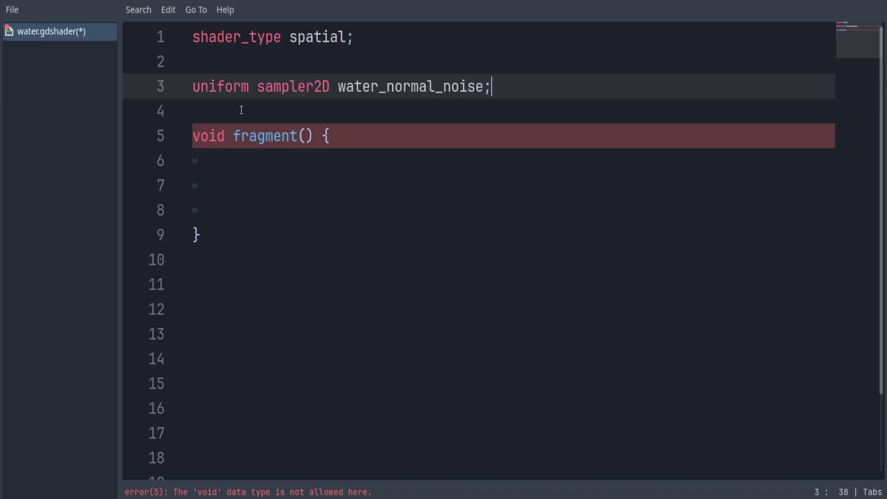
click(277, 191)
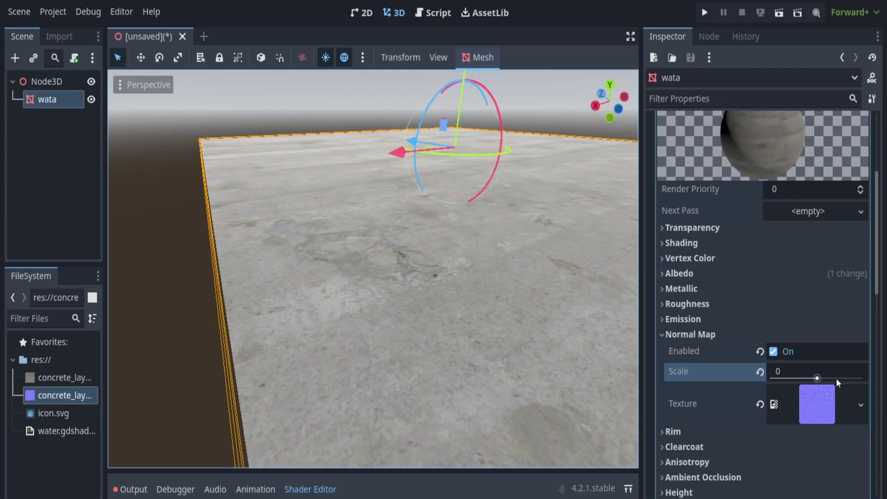
Raise the concrete material's normal map scale from 0 to about 2.78.
drag(817, 378, 837, 377)
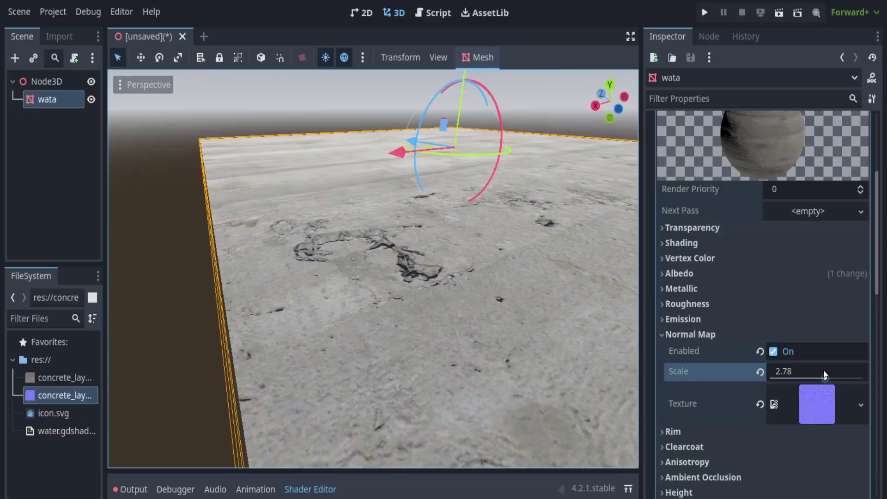
drag(838, 376, 794, 376)
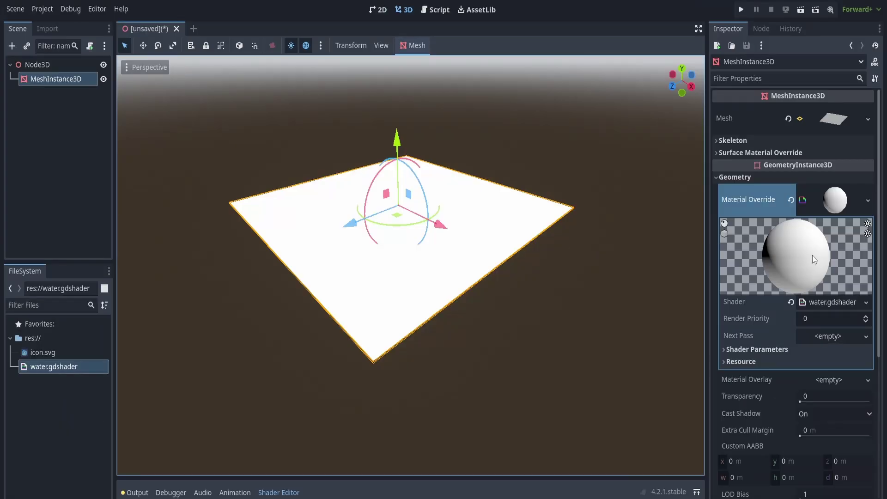
scroll(881, 244, down, 3)
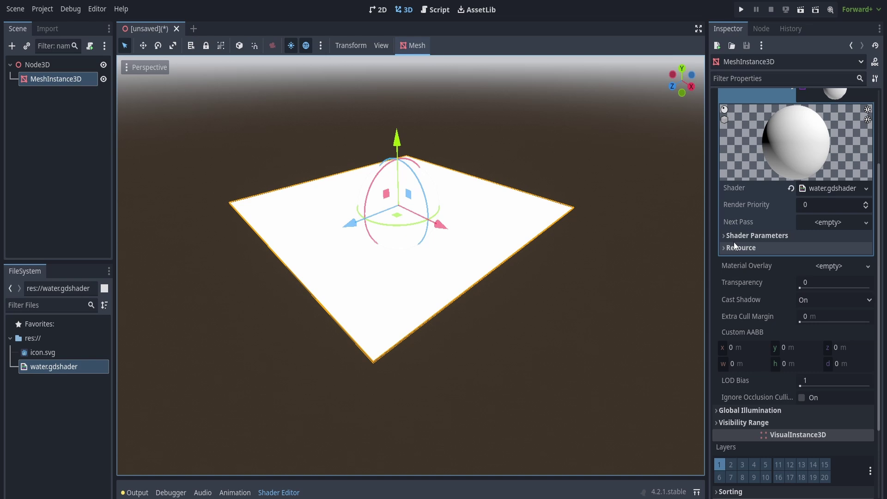
Assign Water Normal Noise a new noise texture using FastNoiseLite noise.
click(794, 240)
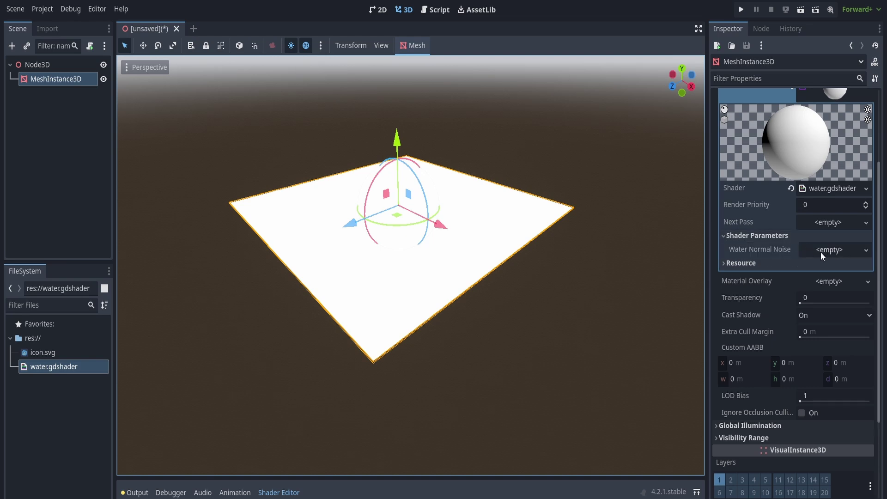
click(842, 251)
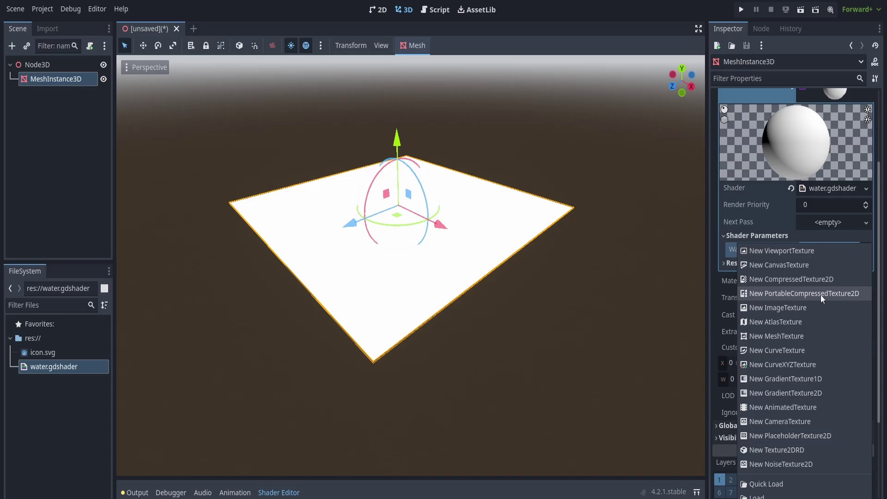
click(790, 464)
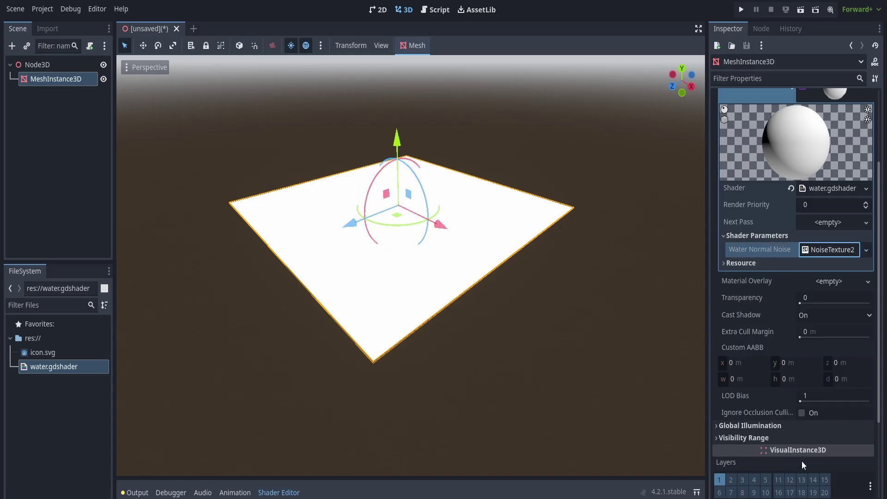
click(836, 250)
scroll(830, 285, down, 3)
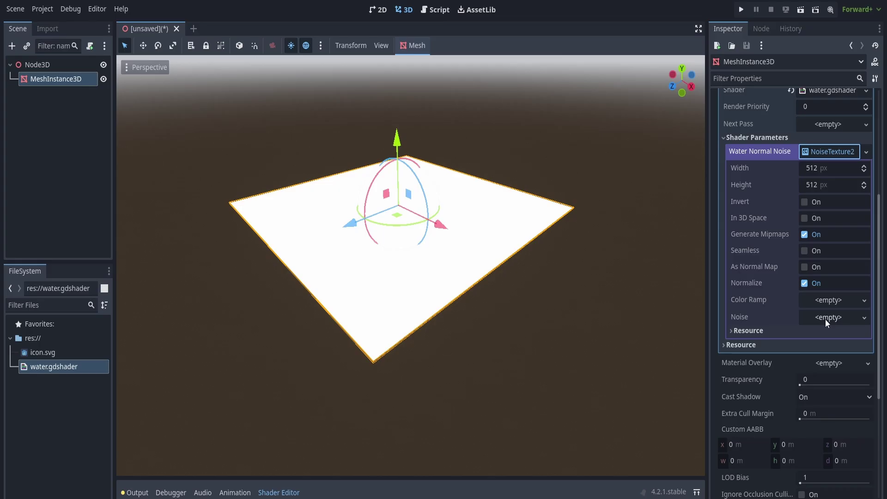
click(838, 319)
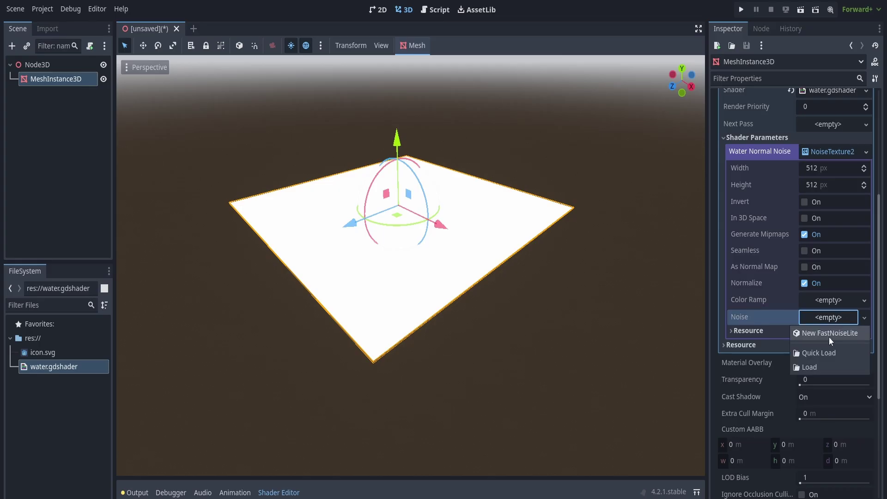
click(829, 336)
click(840, 319)
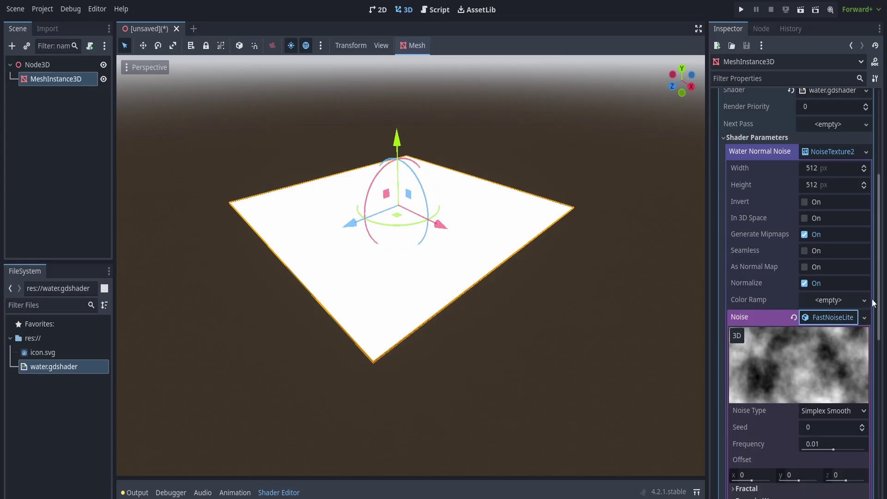
scroll(873, 303, down, 4)
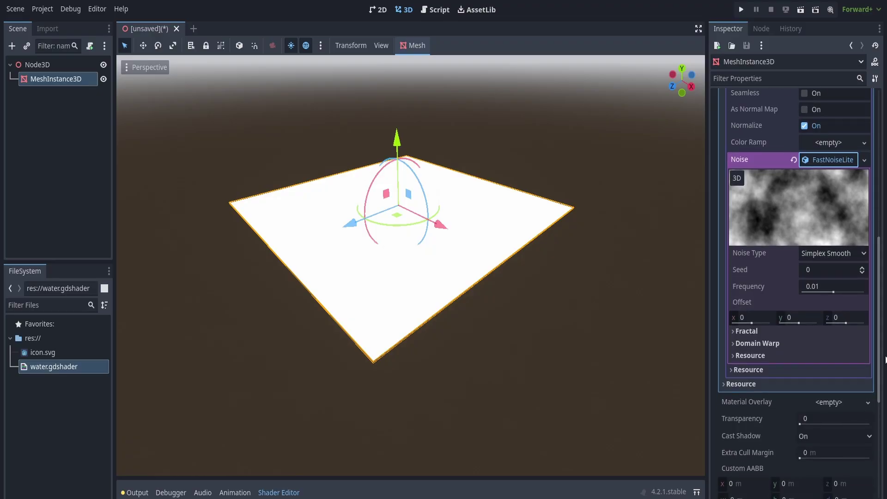
Make the noise fractal Ridged, and the texture seamless and generated as a normal map.
click(747, 331)
click(833, 345)
click(844, 391)
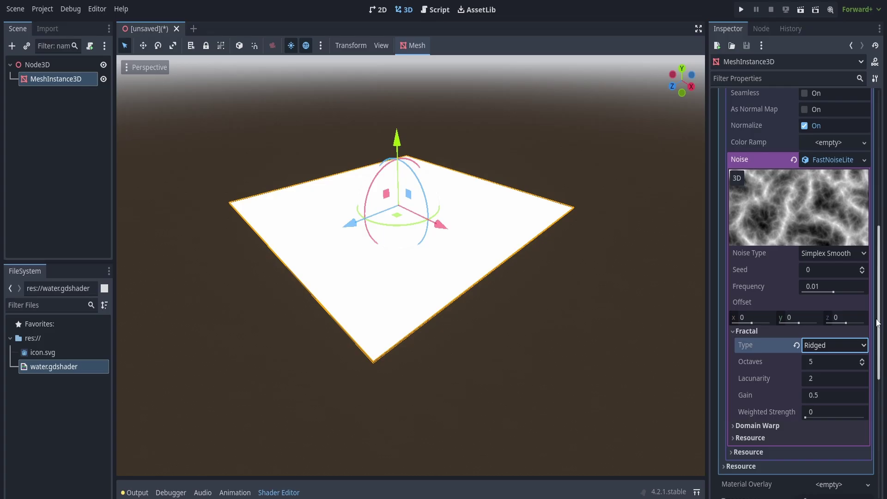
drag(876, 323, 885, 233)
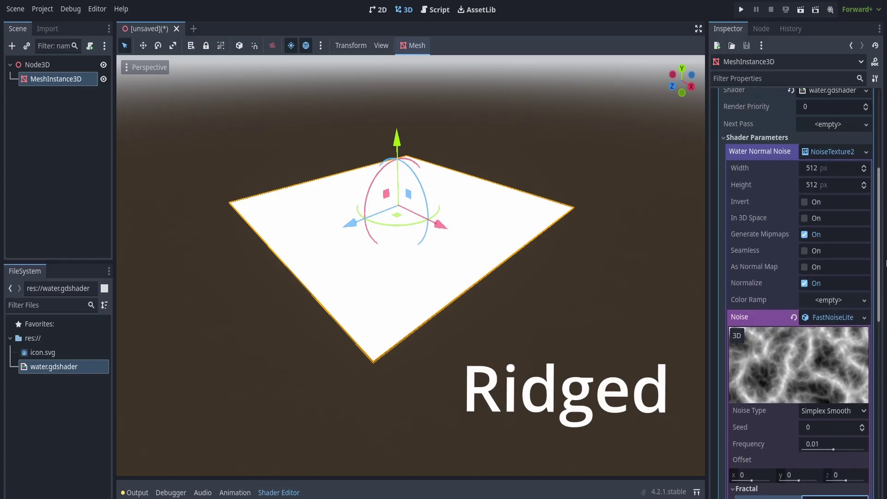
scroll(877, 263, up, 2)
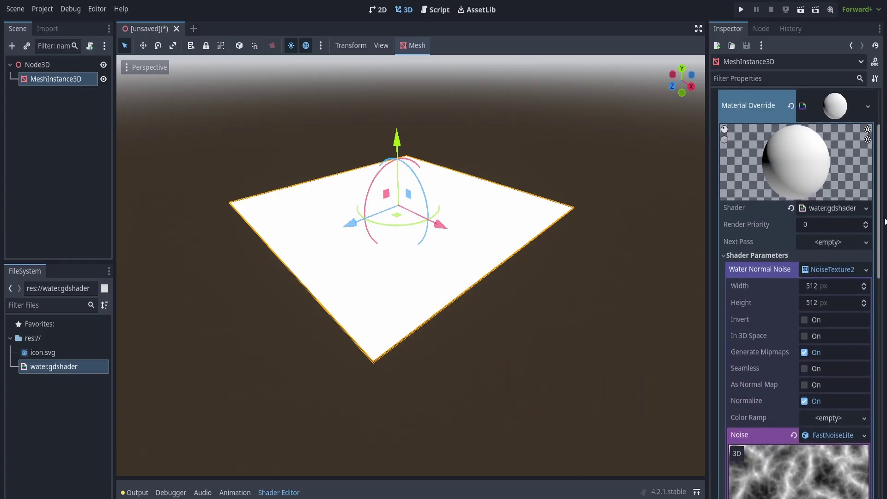
click(805, 368)
click(805, 402)
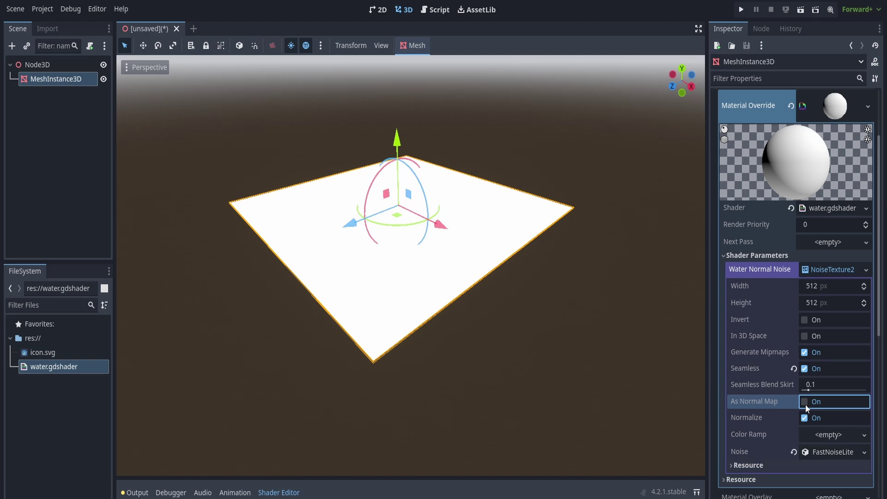
scroll(879, 321, down, 1)
scroll(879, 321, down, 4)
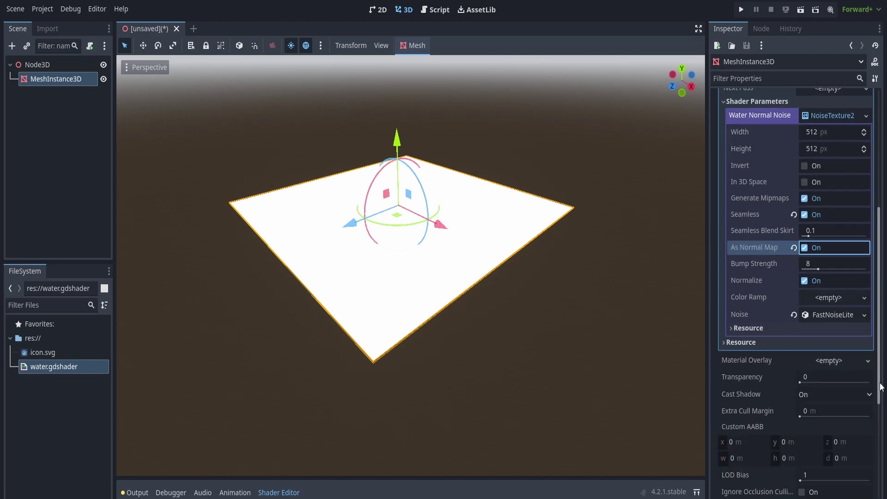
scroll(880, 321, up, 2)
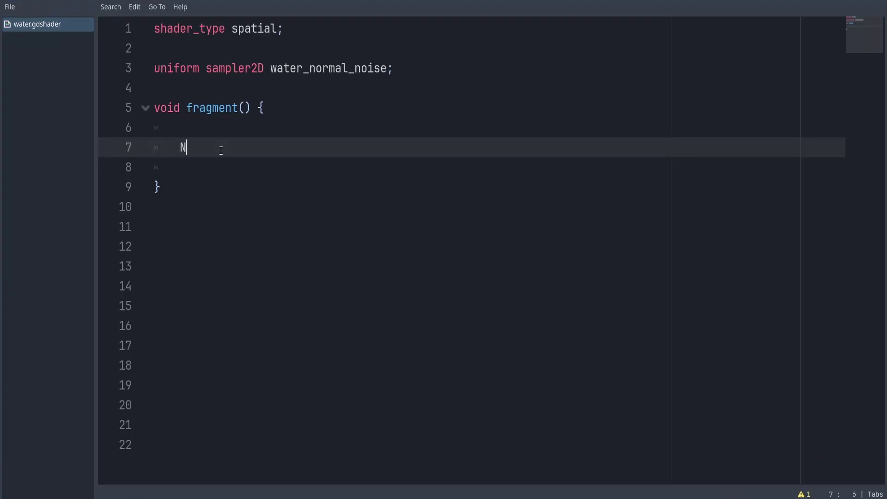
text(O)
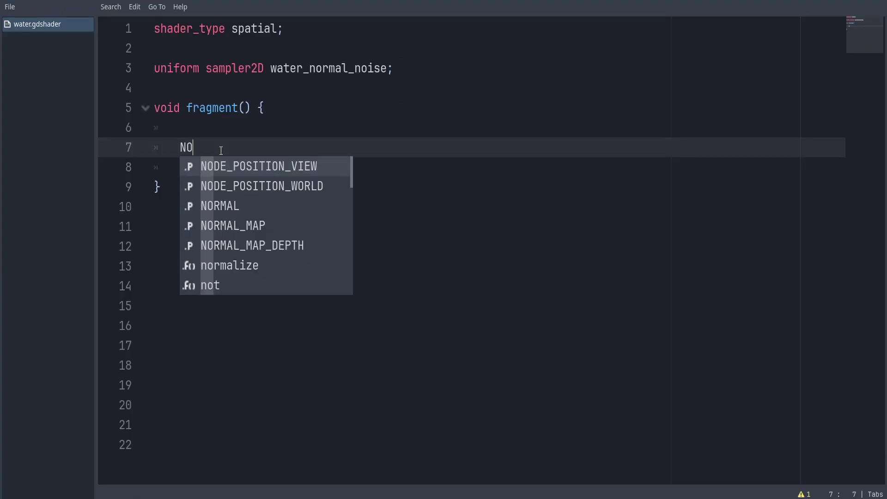
text(RMAL_MAP)
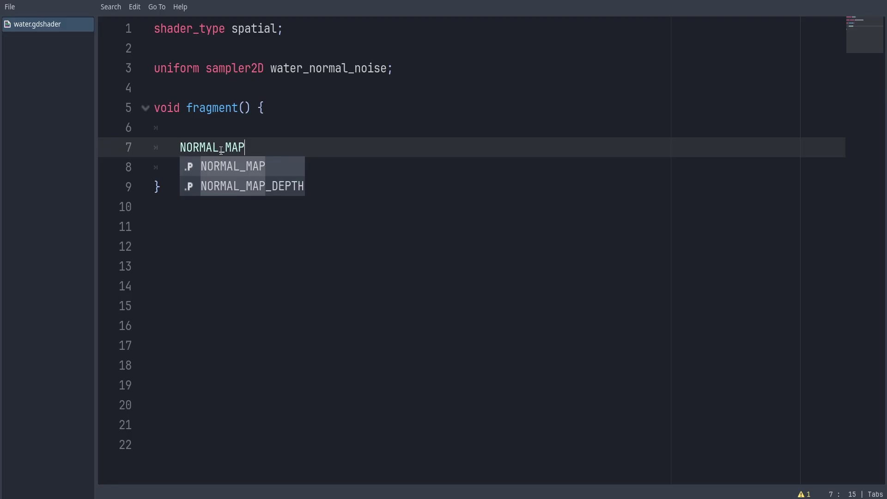
text( = )
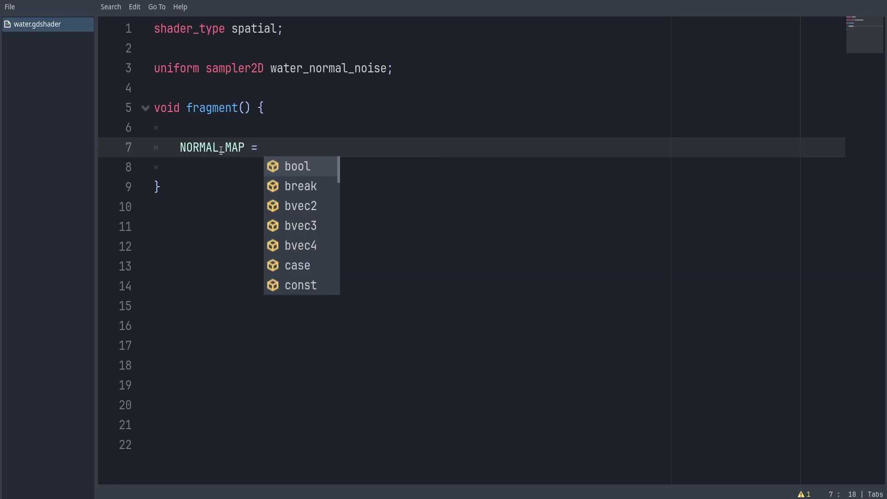
text(te)
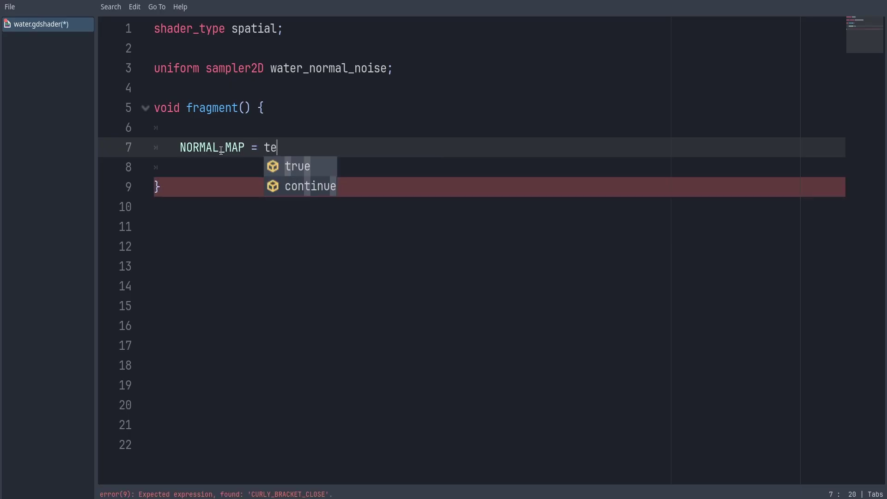
text(xture(wat)
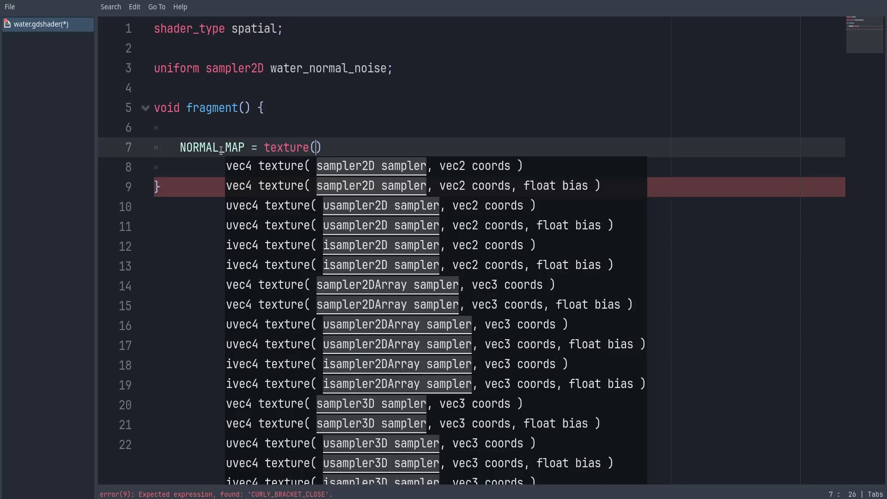
text(er)
Write 'NORMAL_MAP = texture(water_normal_noise, UV).rgb;' in fragment and save the shader.
key(Return)
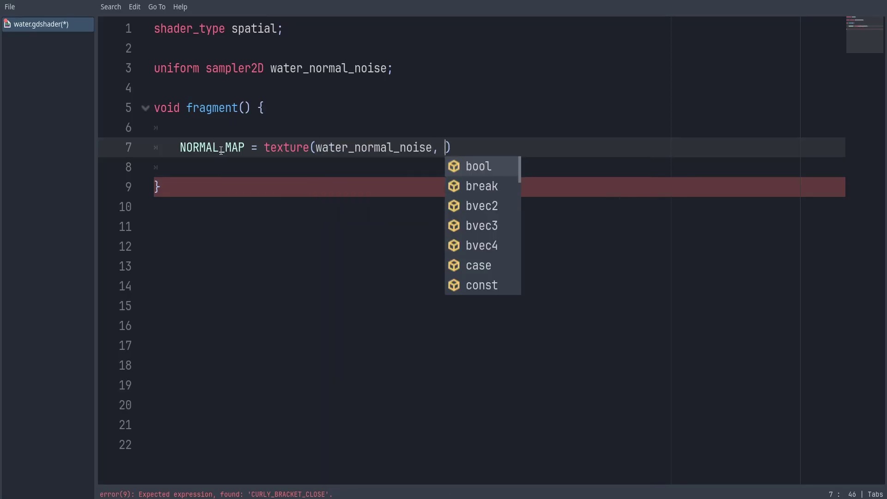
text(U)
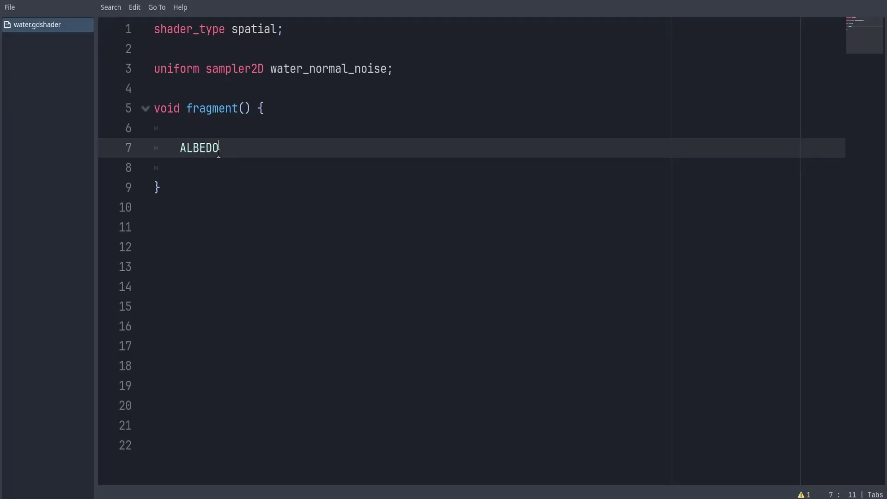
text(vec3(U)
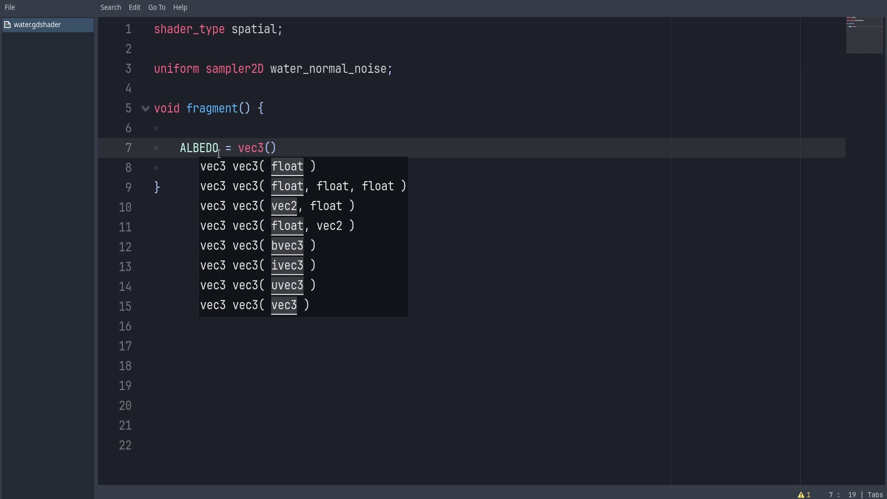
text(V.x, 0)
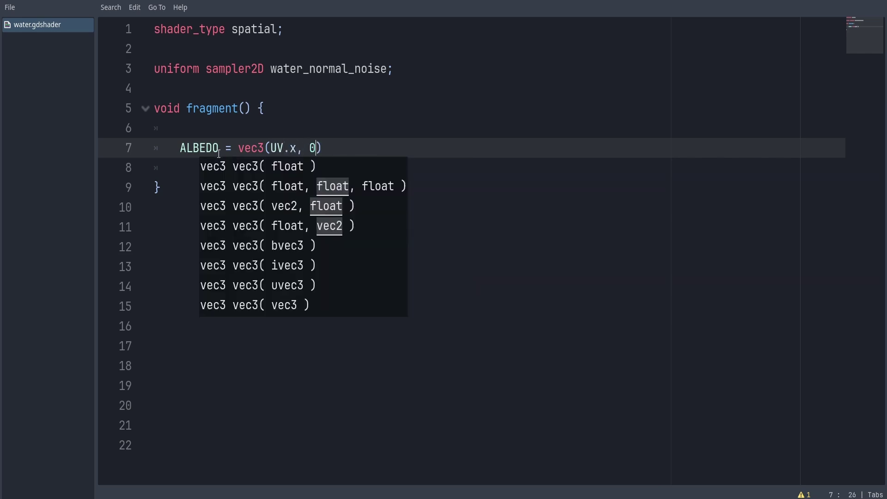
text(, 0);)
key(ctrl+s)
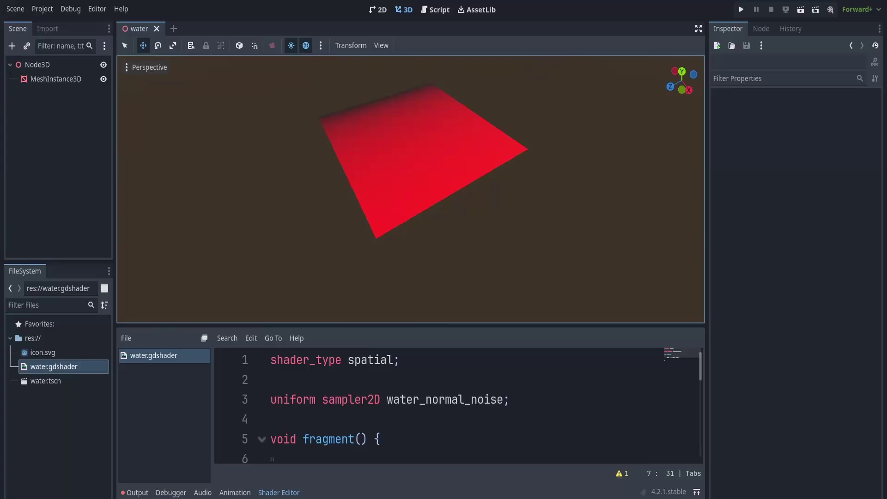
click(291, 45)
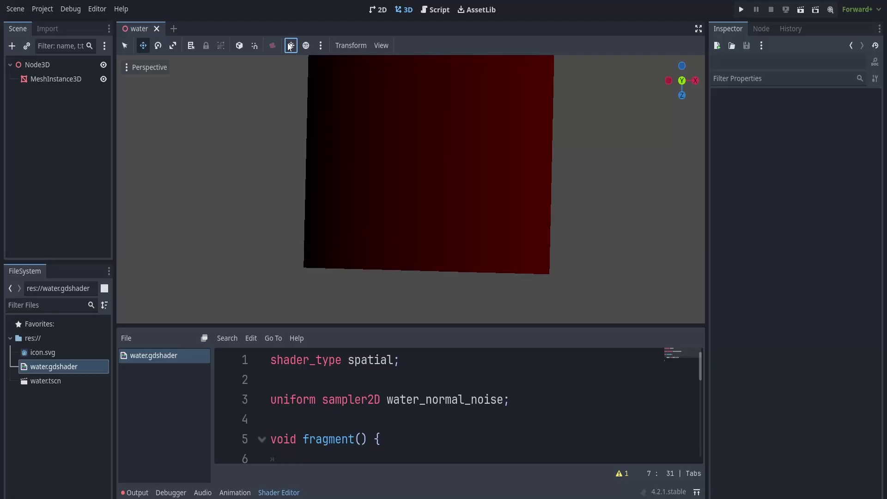
click(290, 45)
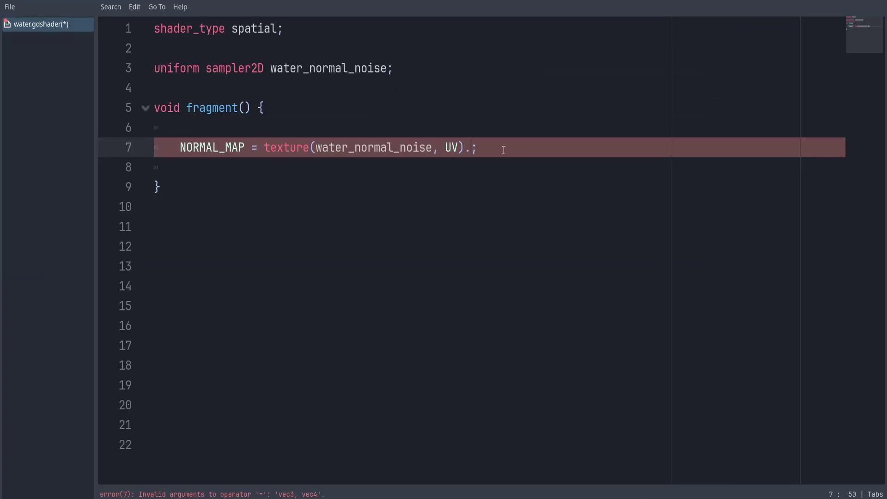
text(re(water_normal_noise, UV).rgb;)
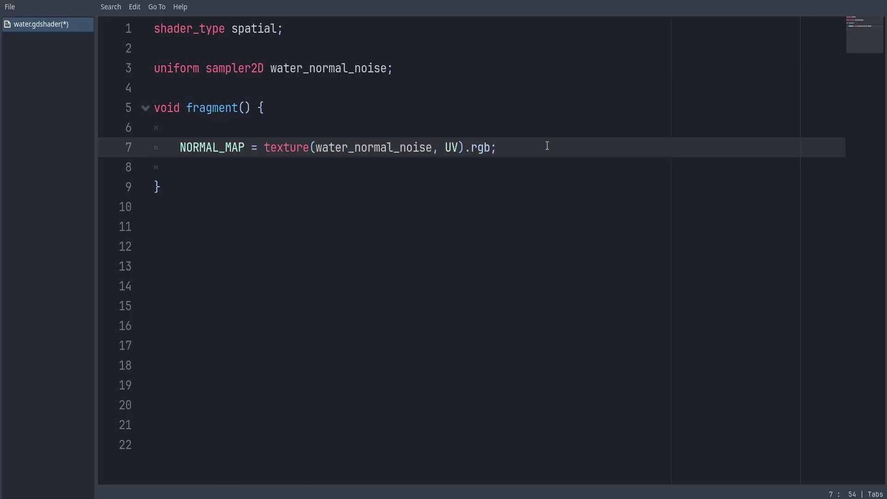
key(ctrl+s)
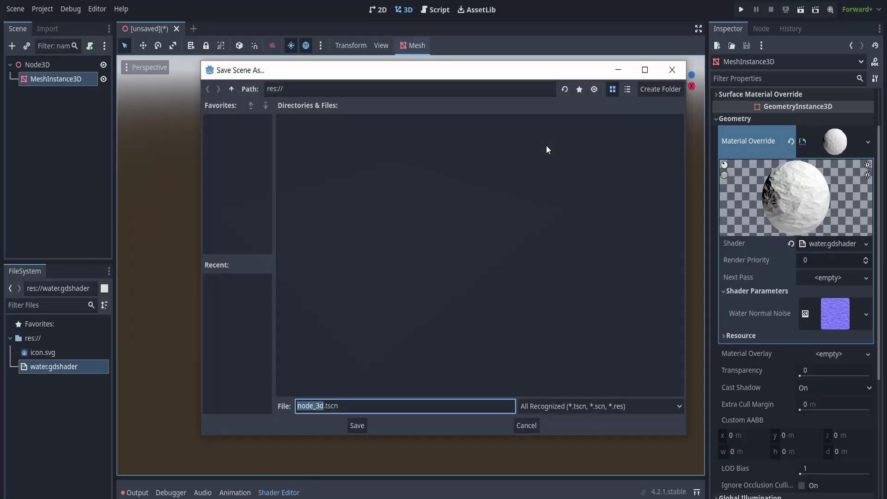
click(673, 70)
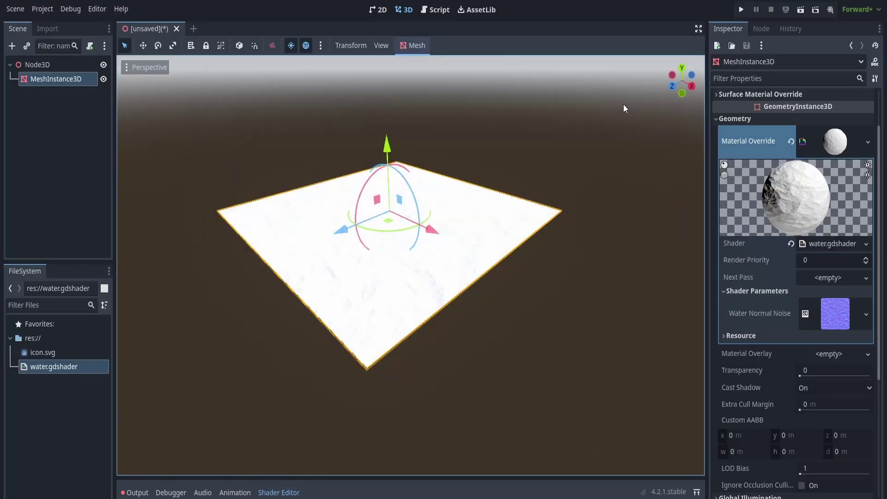
Orbit the viewport close over the white plane to inspect its bumpy surface.
click(552, 257)
right_drag(552, 257, 552, 257)
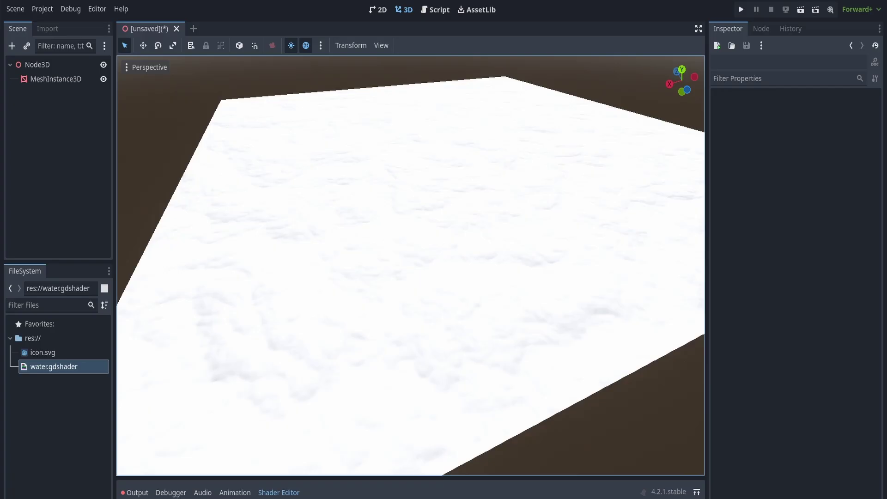
right_drag(410, 266, 410, 266)
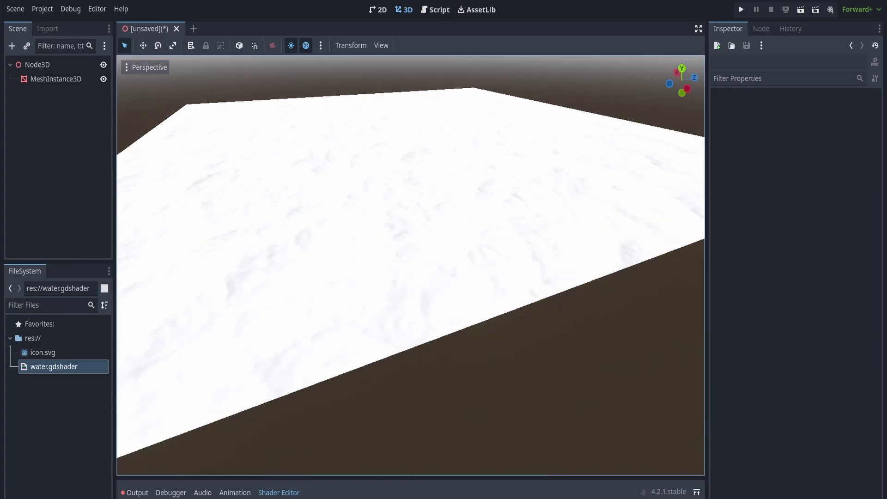
right_drag(554, 232, 554, 232)
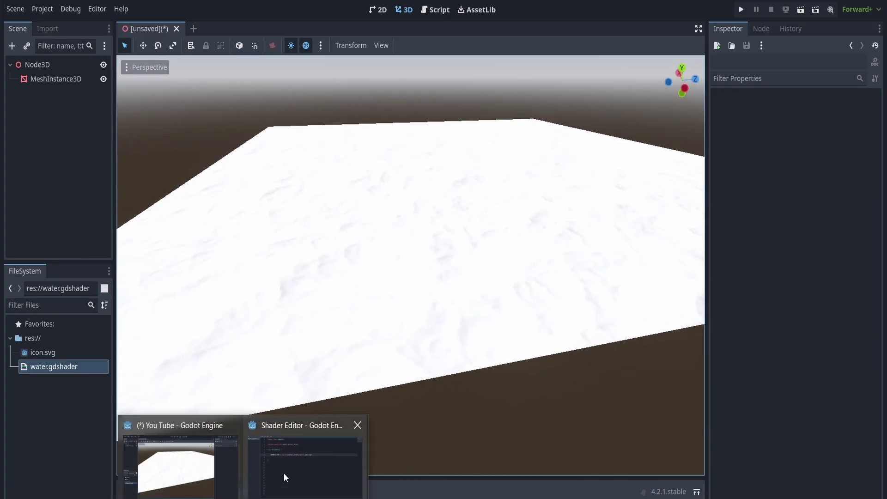
click(286, 470)
Add 'NORMAL *= 0.5;' below the normal map line and save the shader.
key(Return)
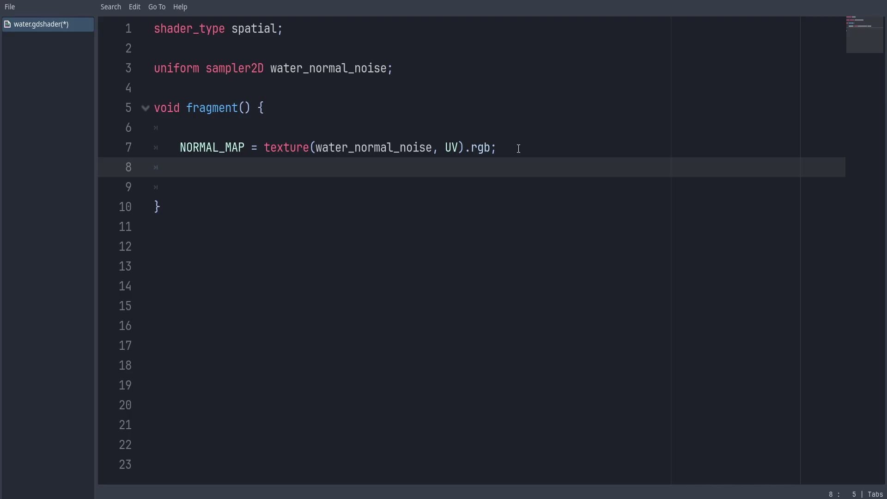
text(NORMA)
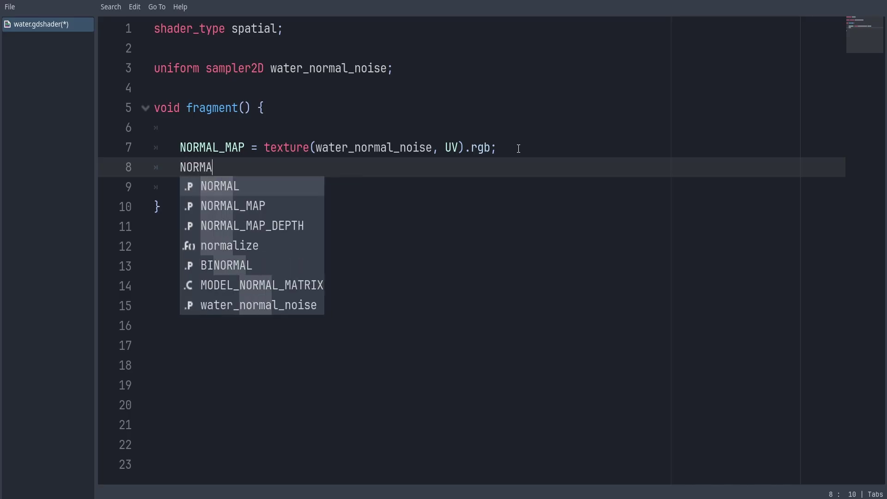
text(L =)
key(BackSpace)
key(BackSpace)
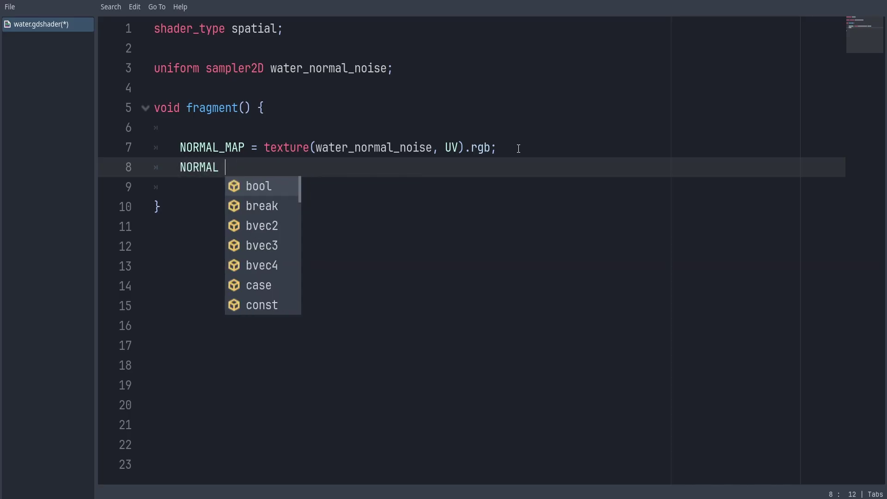
text(*)
text(= )
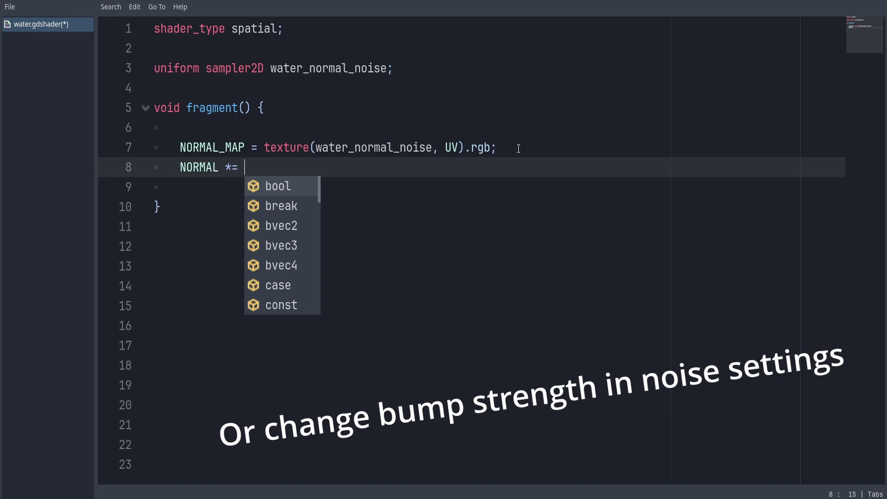
text(0.5;)
key(ctrl+s)
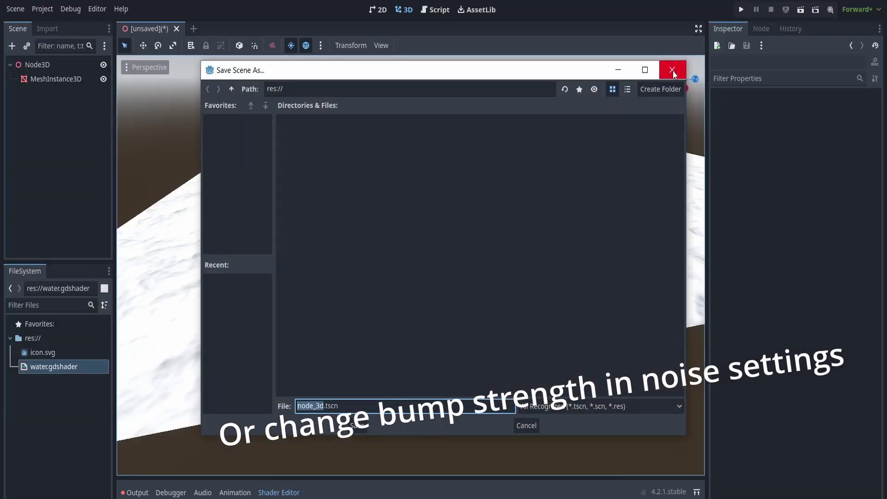
click(673, 71)
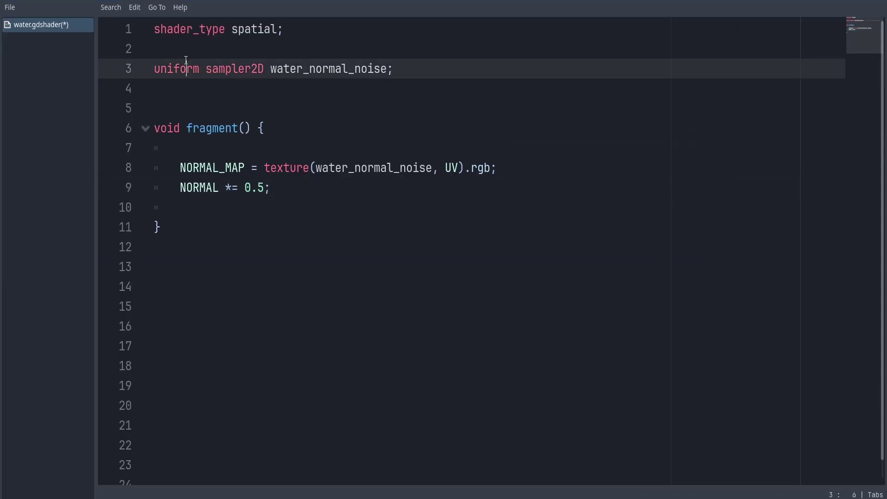
Tag water_color as source_color, assign it to ALBEDO, and set ROUGHNESS to 0.2.
key(ctrl+shift+Return)
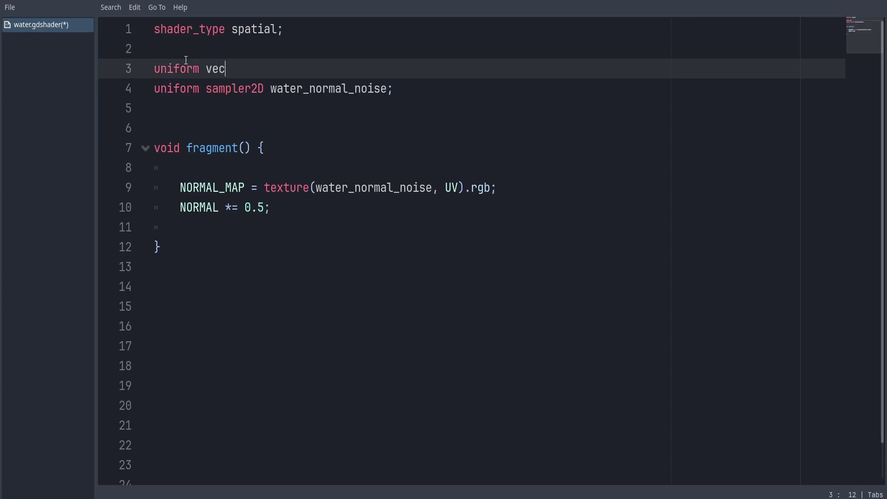
text(3 water_color : sour)
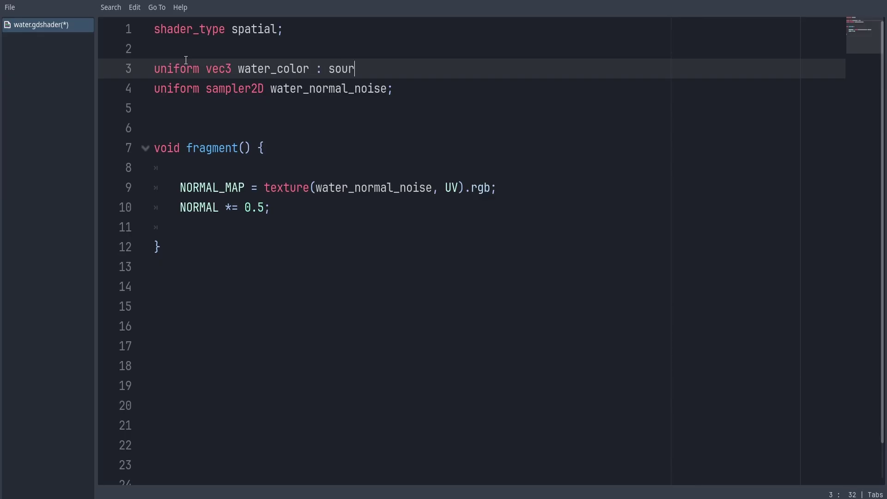
text(c)
key(Return)
click(221, 168)
key(Return)
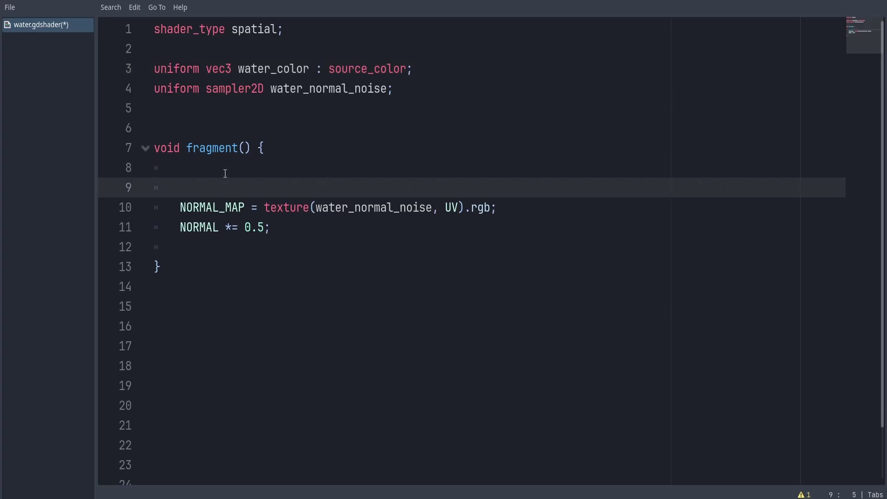
text(ALBEDO)
text( = water_color;)
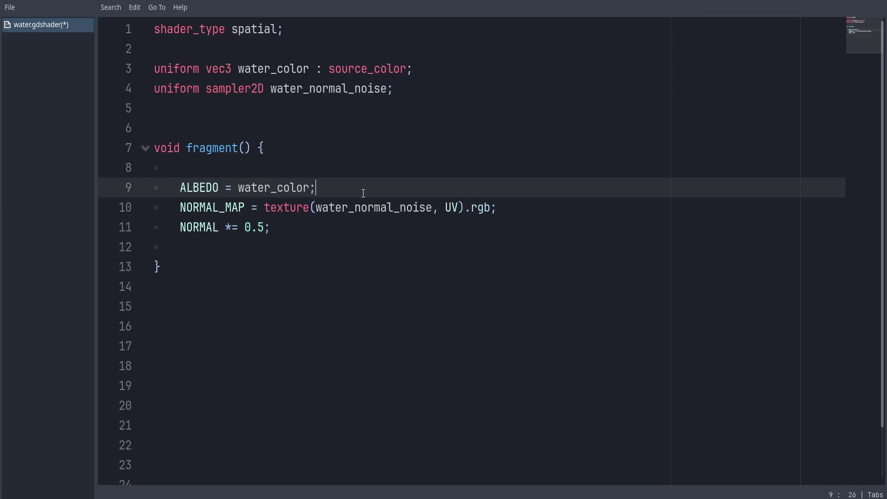
click(290, 248)
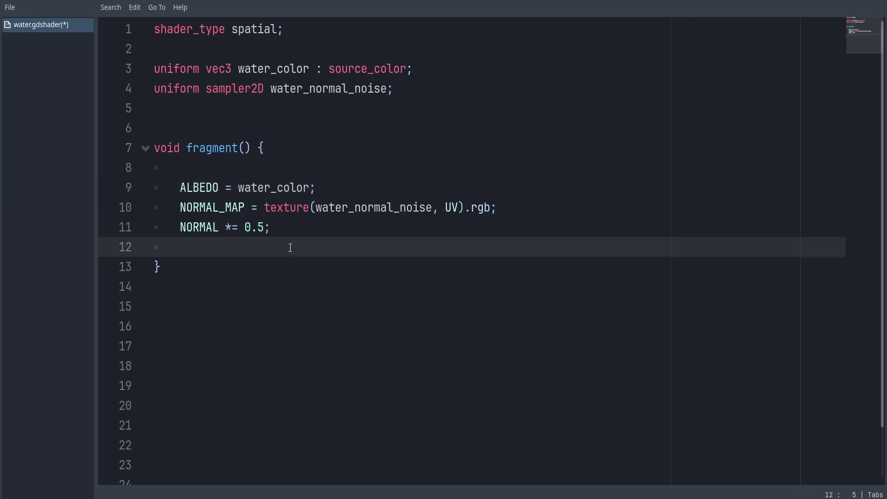
text(ROUGHNESS)
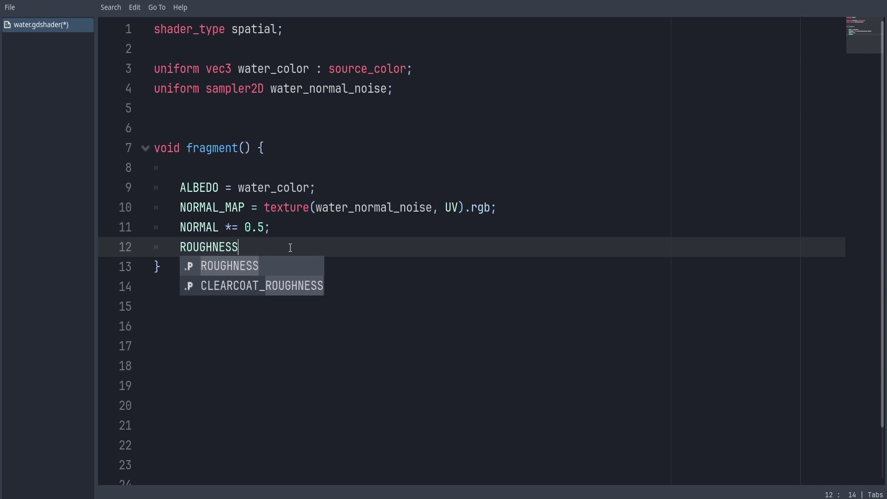
text( = 0.2;)
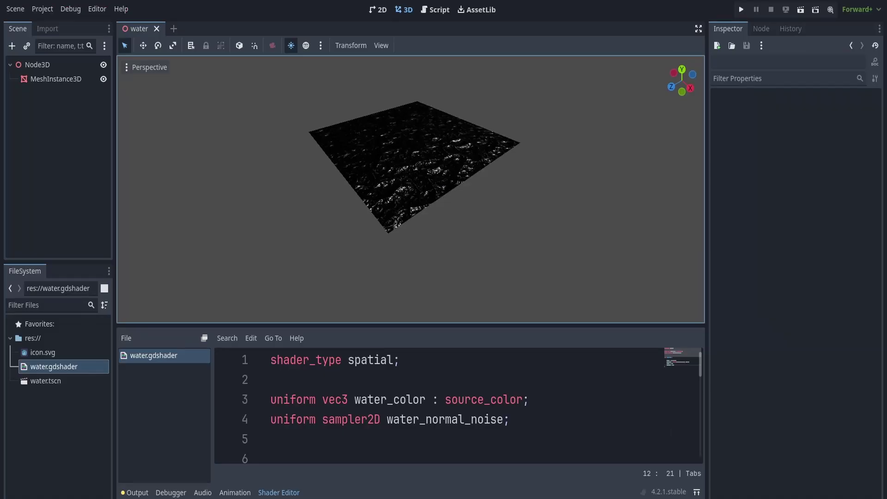
Select the water plane and set its Water Color shader parameter to a dark teal.
middle_drag(388, 174, 449, 165)
click(545, 180)
middle_drag(545, 180, 590, 196)
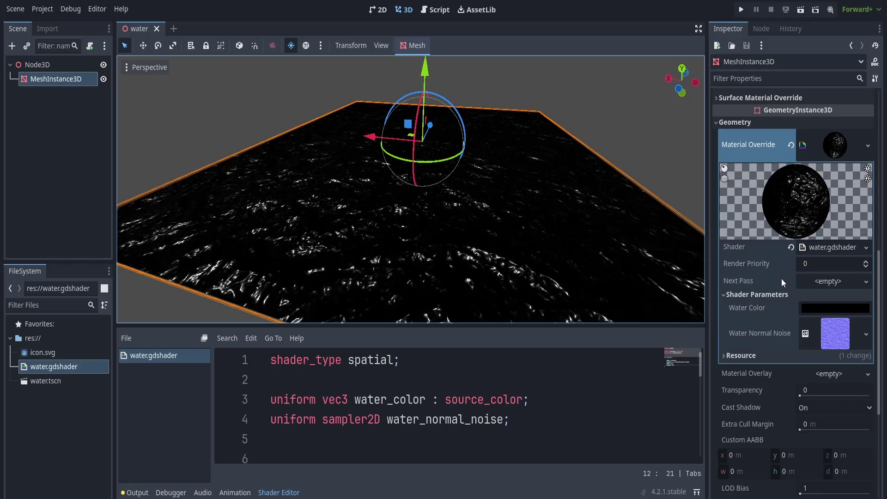
click(849, 313)
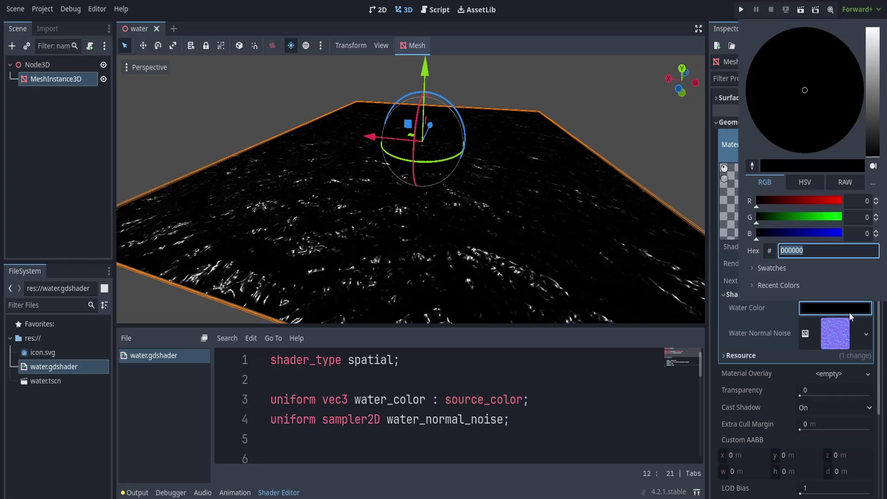
drag(790, 233, 772, 233)
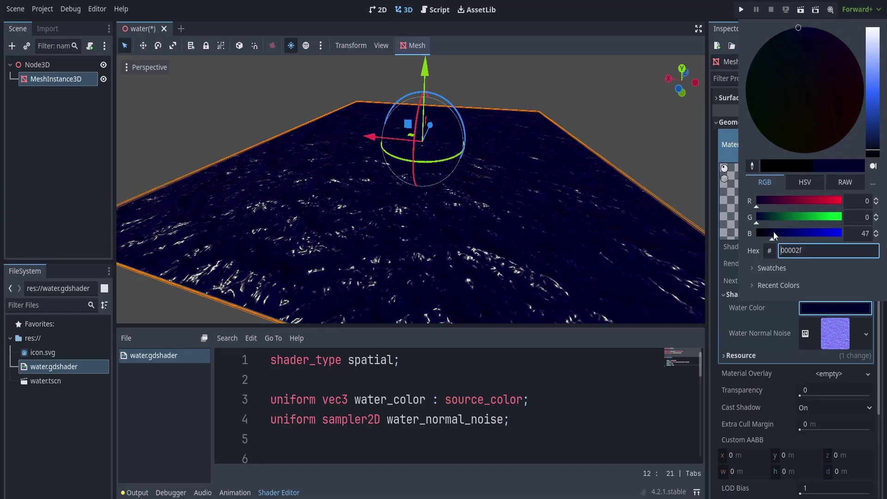
click(794, 218)
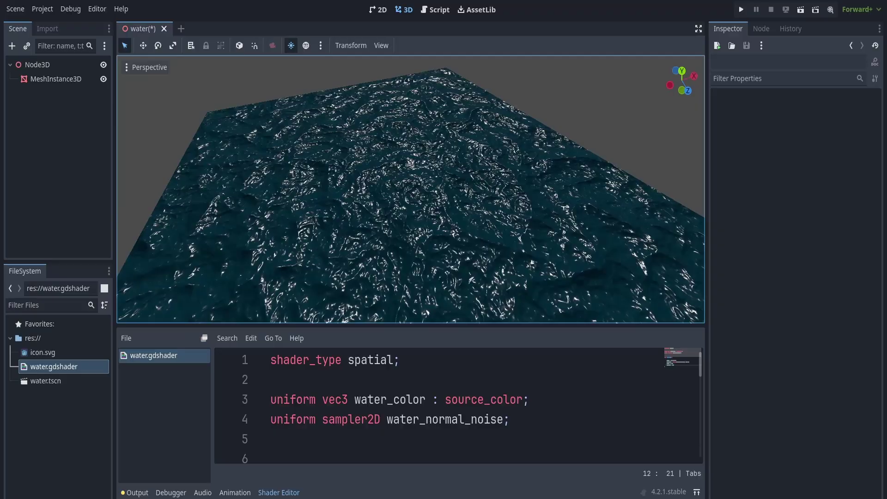
middle_drag(360, 121, 274, 119)
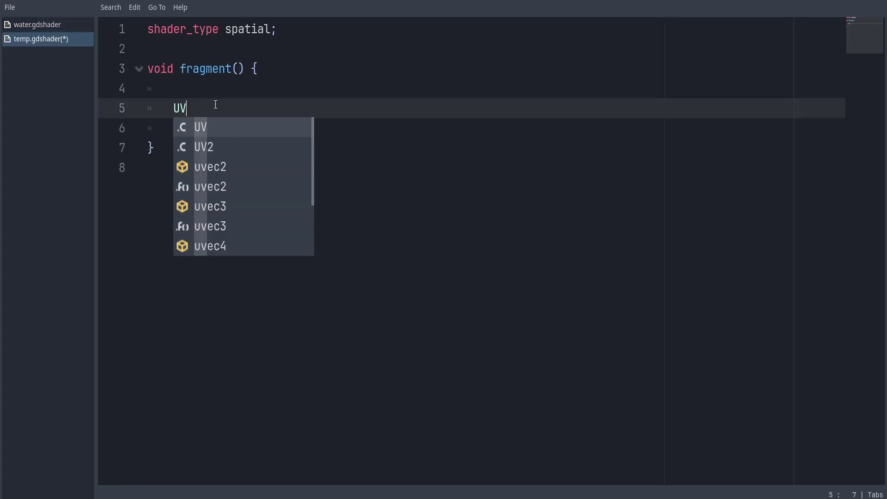
text(.x )
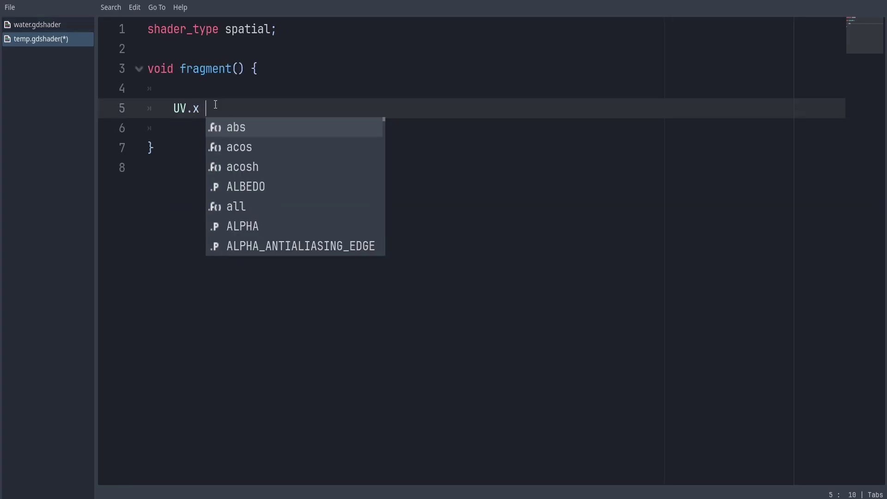
text(= 1.0;')
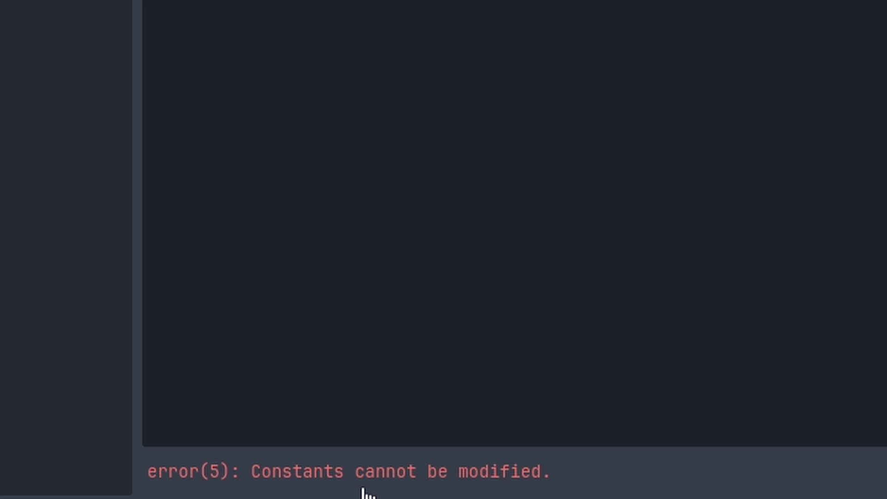
text(V;)
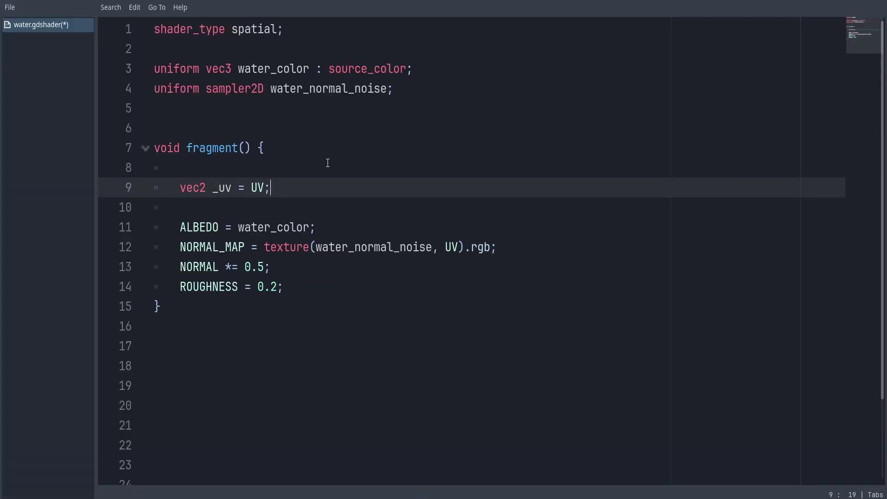
Declare vec2 _uv = UV and offset _uv.x by a sine of TIME.
key(Down)
key(Return)
text(_uv)
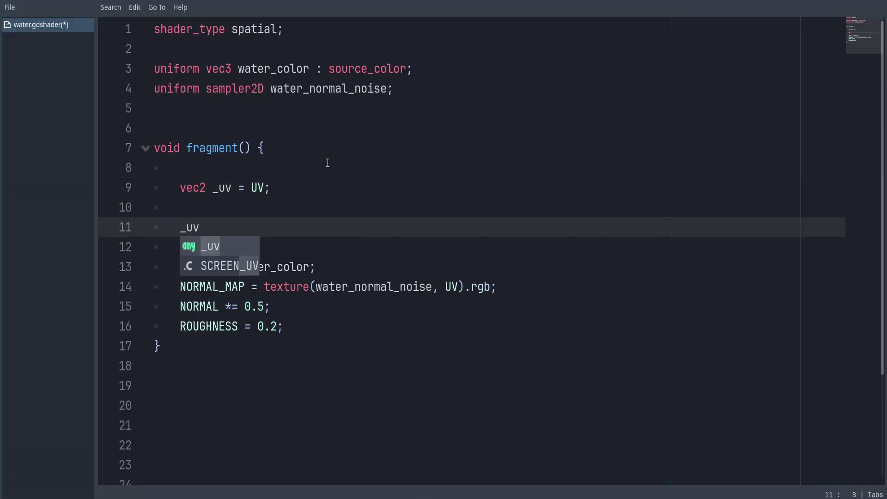
text(.x += )
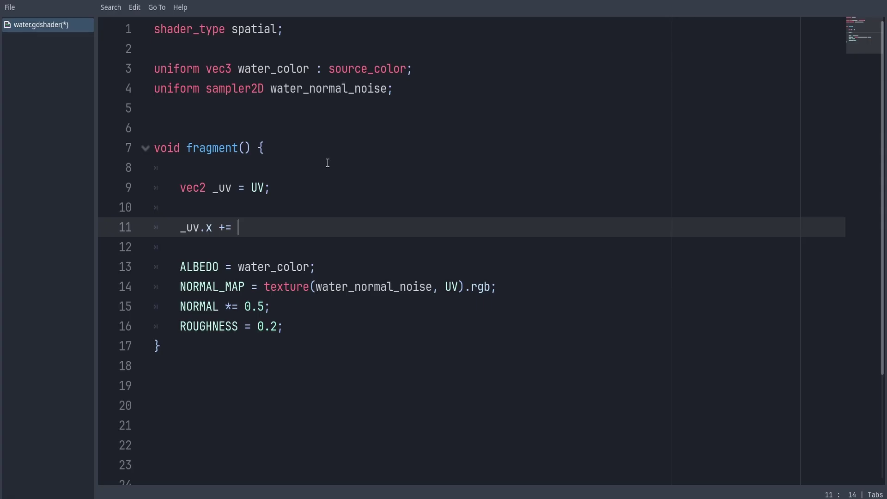
text(sin(TI)
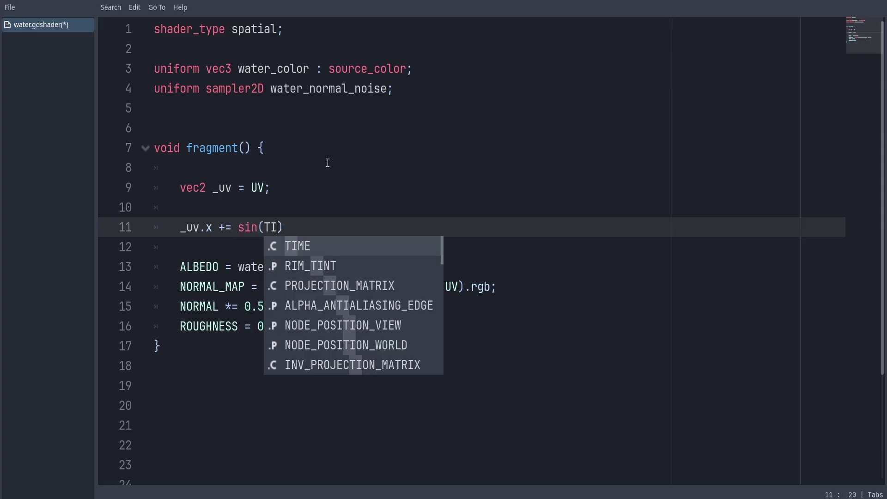
key(Return)
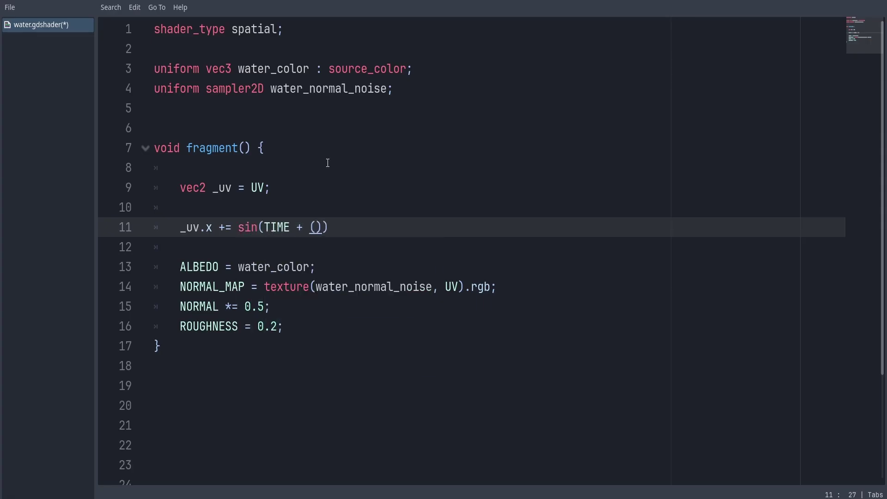
key(Left)
text(_u)
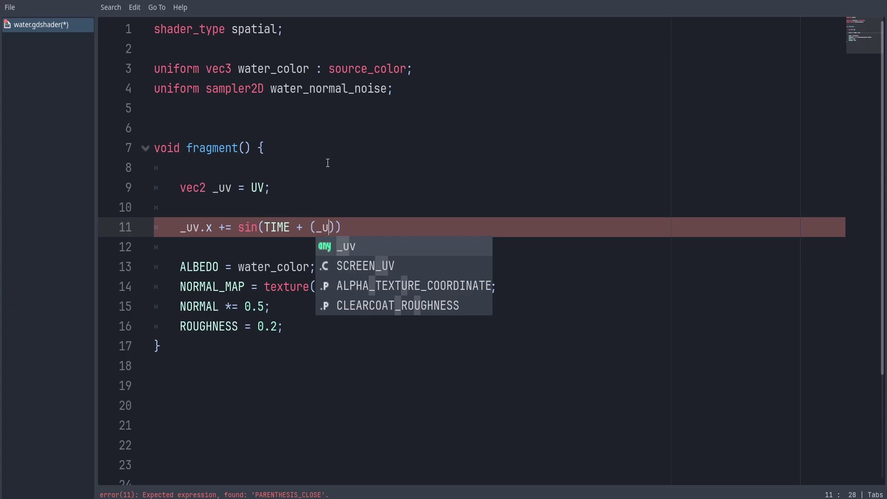
text(v.x + )
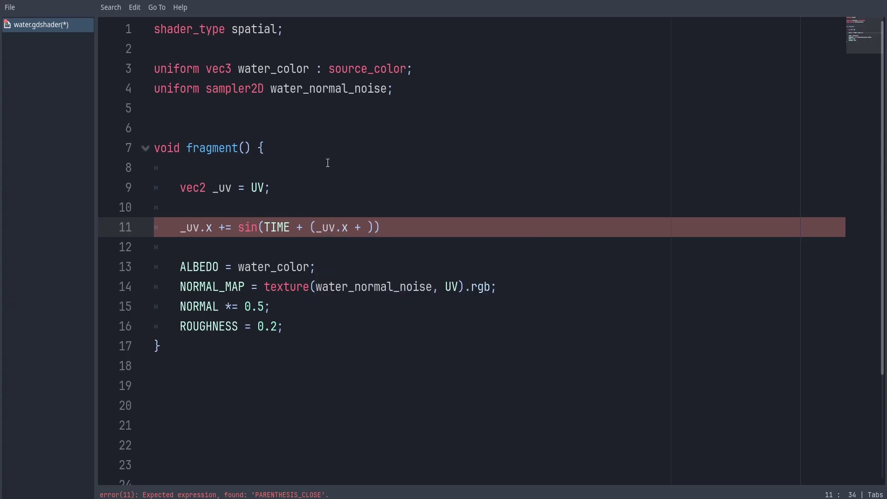
text(_uv.y))
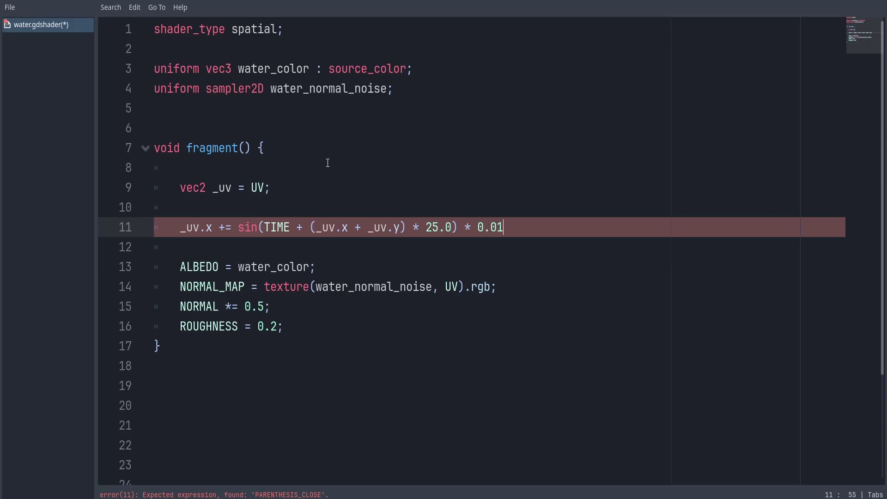
Duplicate the offset line as a cosine of TIME applied to _uv.y.
text(_uv.x += sin(TIME + (_uv.x + _uv.y) * 25.0) * 0.01;)
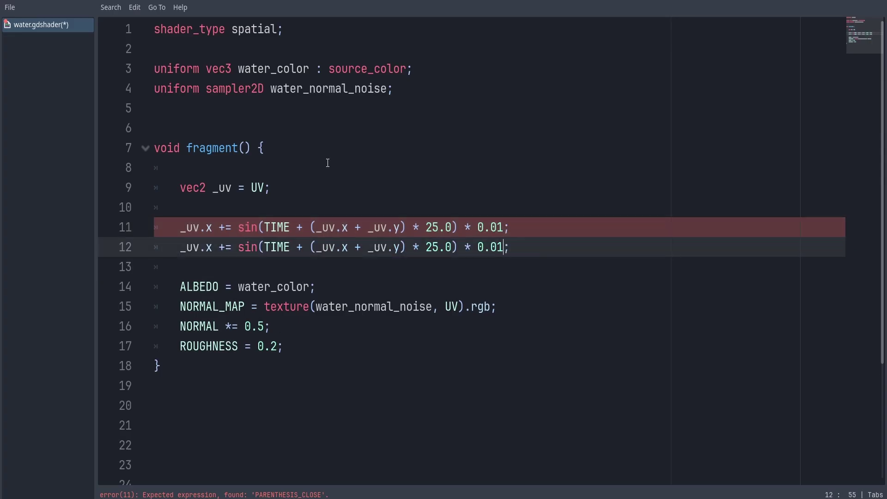
key(ctrl+Left)
key(ctrl+Left)
key(ctrl+Left)
key(BackSpace)
key(BackSpace)
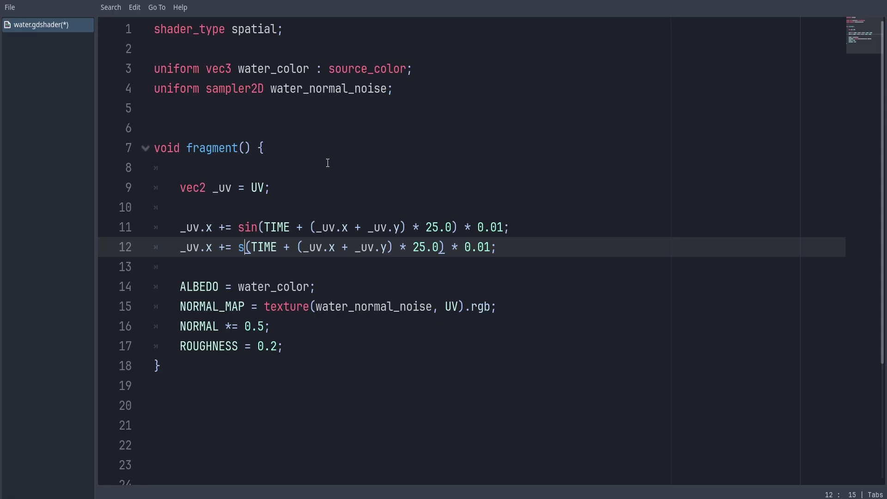
key(BackSpace)
text(cos)
key(Left)
key(Left)
key(Left)
key(Left)
key(Left)
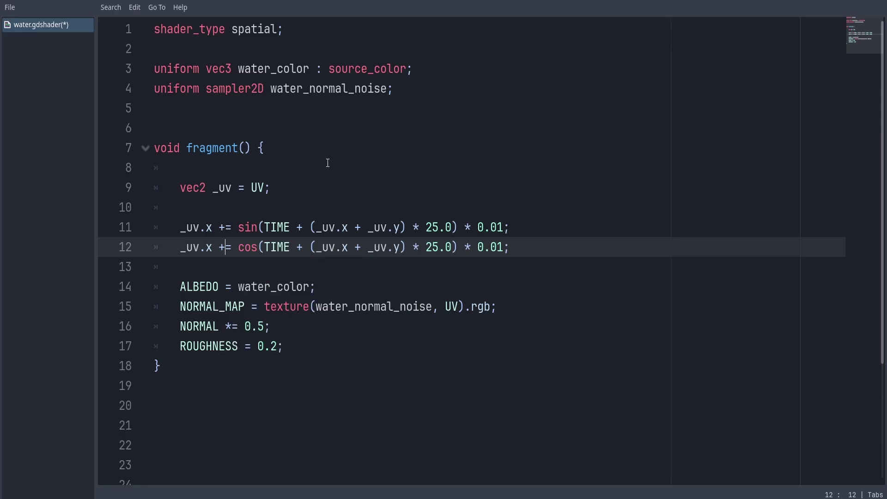
key(BackSpace)
text(y)
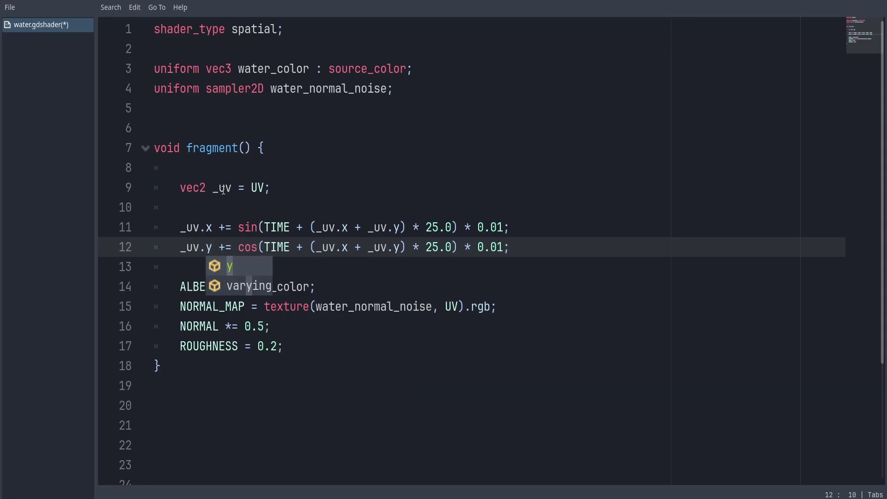
Use _uv instead of UV in the NORMAL_MAP texture lookup.
double_click(221, 188)
key(ctrl+c)
double_click(452, 306)
key(ctrl+v)
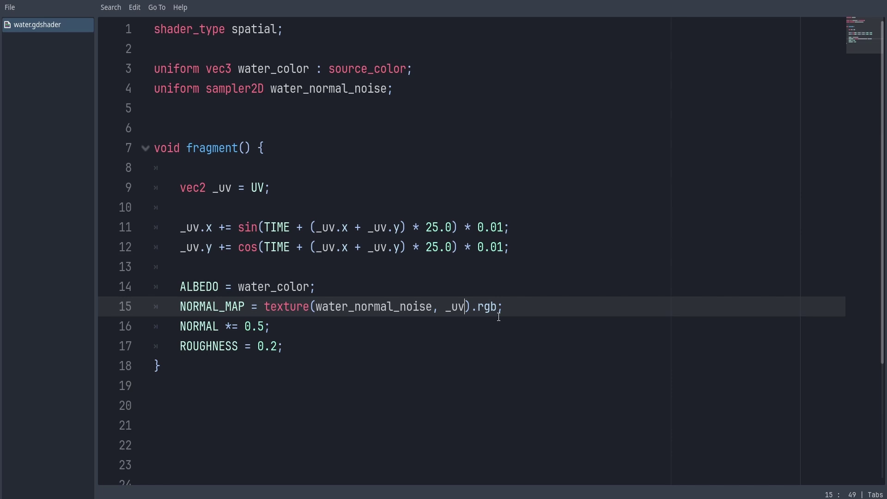
click(450, 65)
key(Return)
text(u)
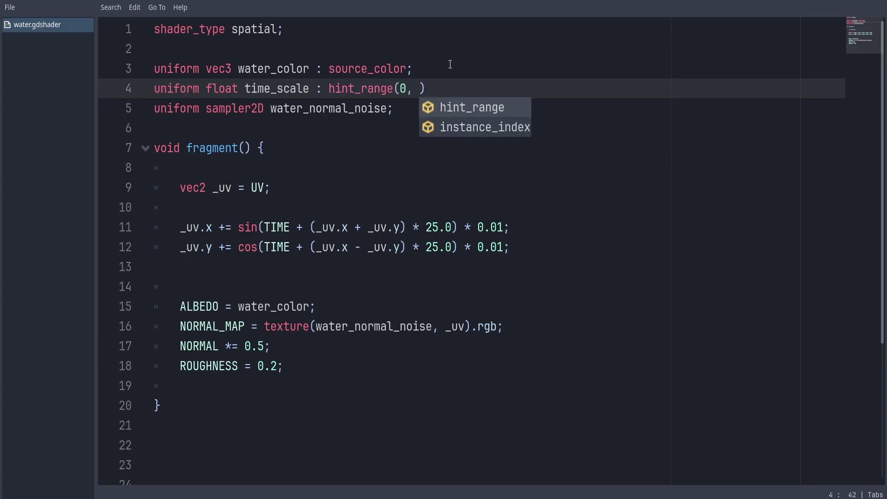
Default time_scale to 1.0, multiply TIME by time_scale on lines 11 and 12, and save.
key(BackSpace)
key(BackSpace)
text(.0, 10.0)
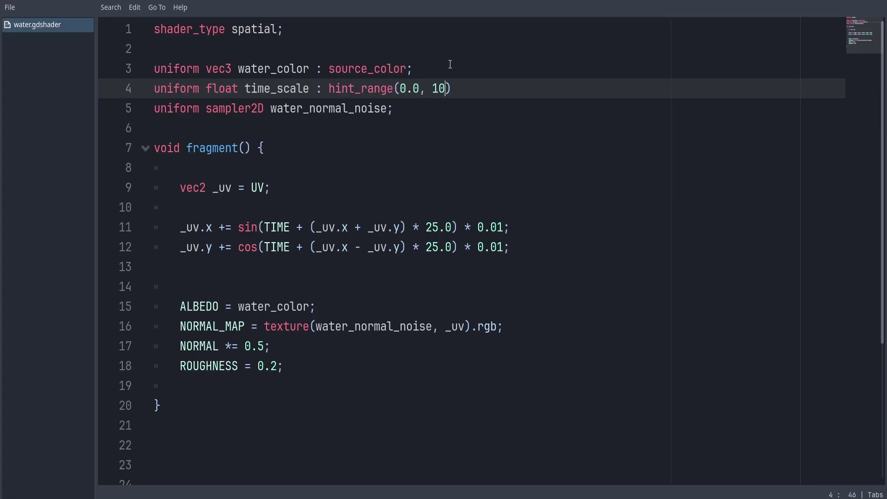
text(, 0.25)
double_click(290, 89)
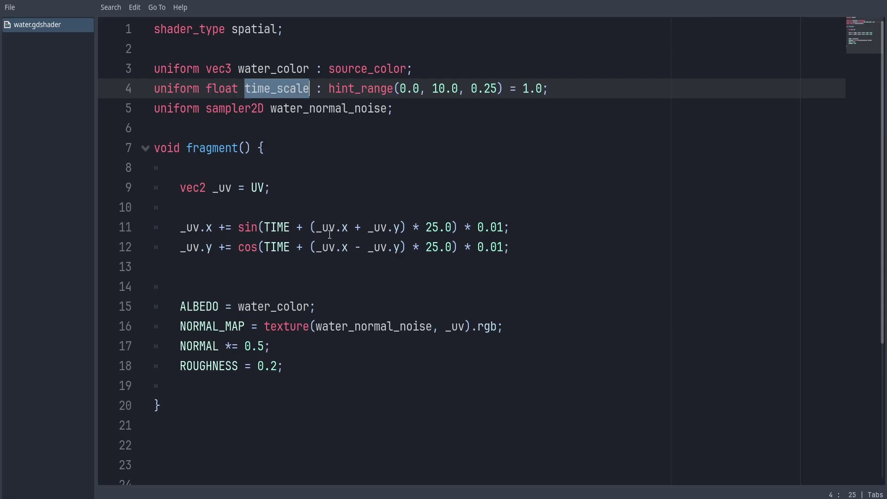
key(ctrl+c)
click(292, 228)
text(*)
key(ctrl+v)
key(Down)
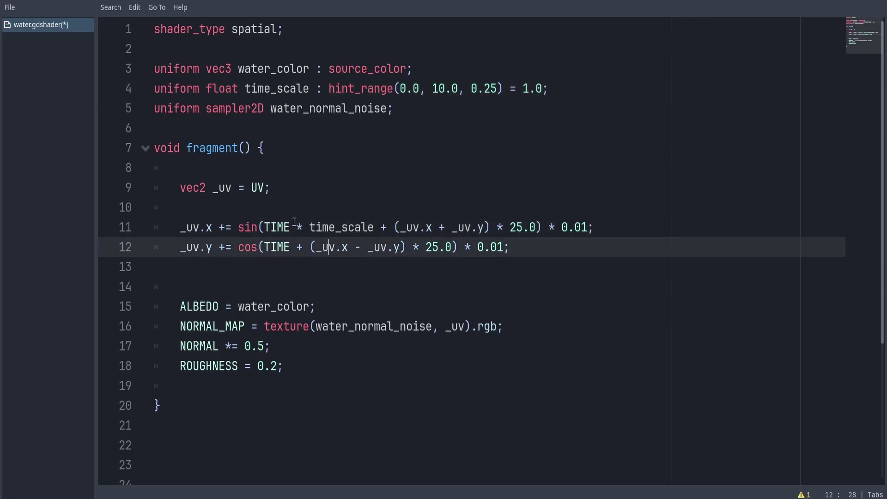
text(*)
key(ctrl+v)
key(ctrl+s)
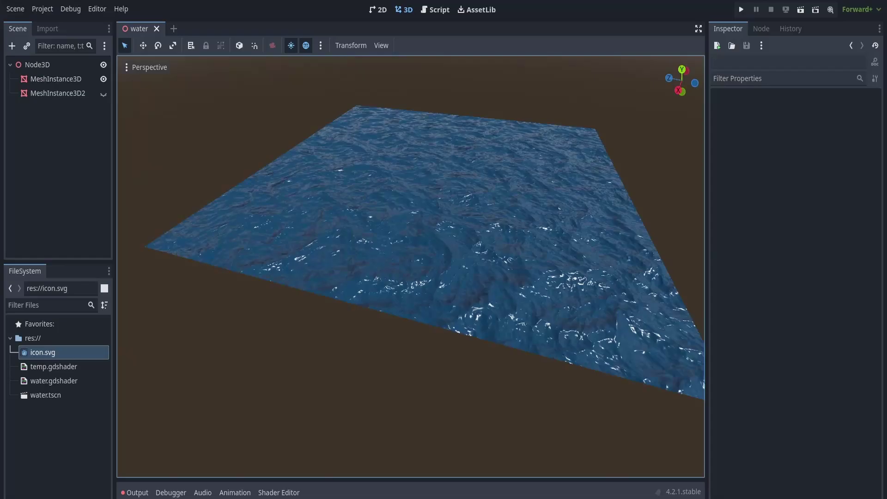
scroll(533, 216, up, 3)
Raise the water's Time Scale to its maximum of 10 and watch the ripples.
click(533, 216)
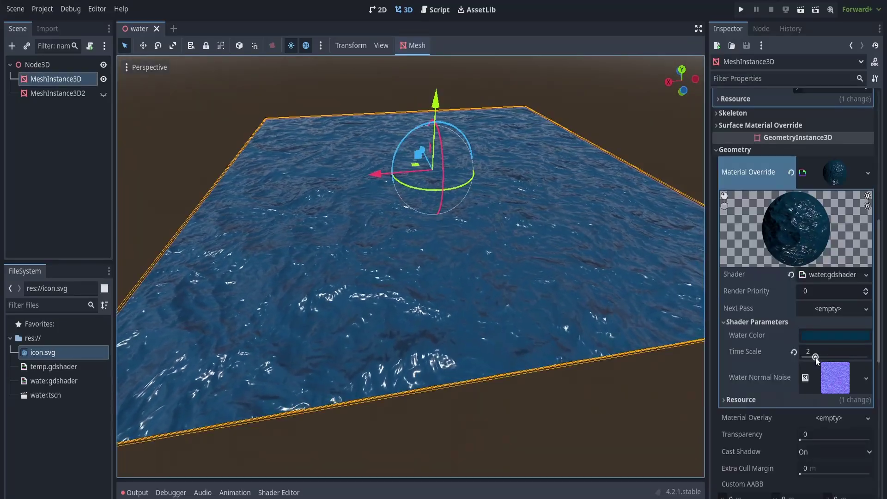
drag(811, 357, 877, 361)
click(658, 139)
middle_drag(507, 204, 526, 259)
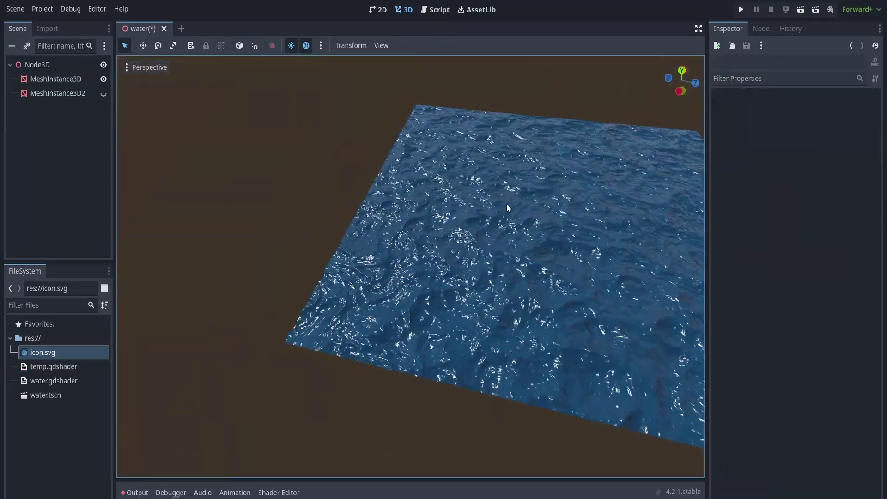
Lower Time Scale to slow the ripples and inspect the water up close.
click(616, 281)
drag(874, 355, 820, 356)
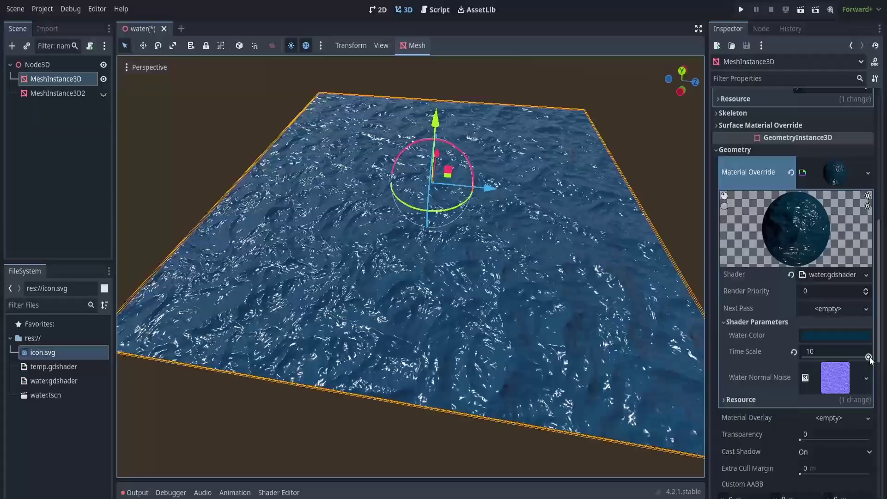
click(687, 292)
middle_drag(485, 278, 506, 225)
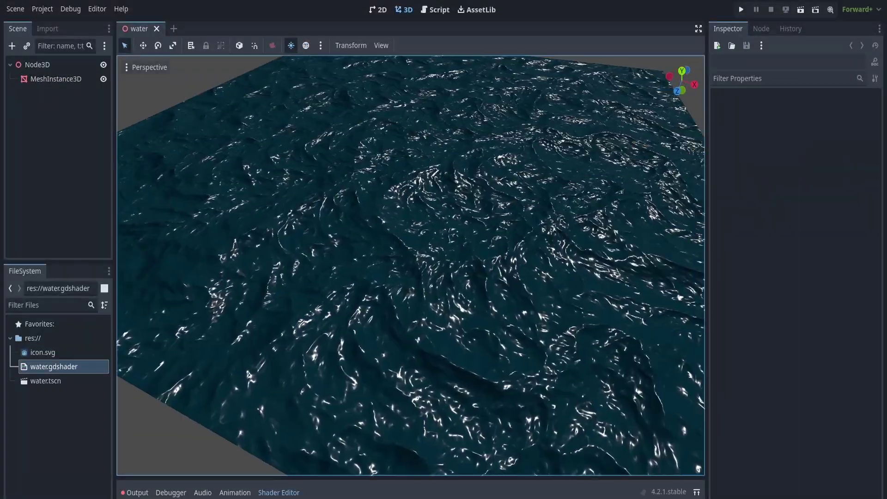
scroll(459, 273, down, 3)
middle_drag(444, 291, 459, 274)
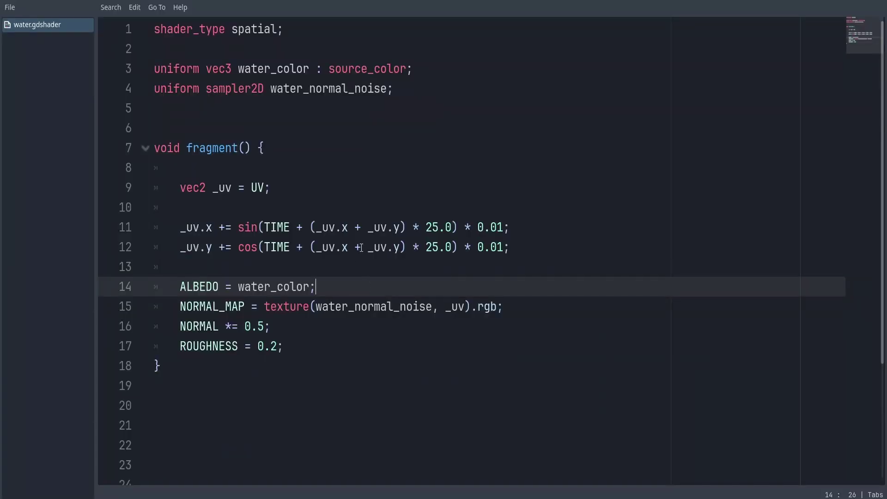
click(359, 246)
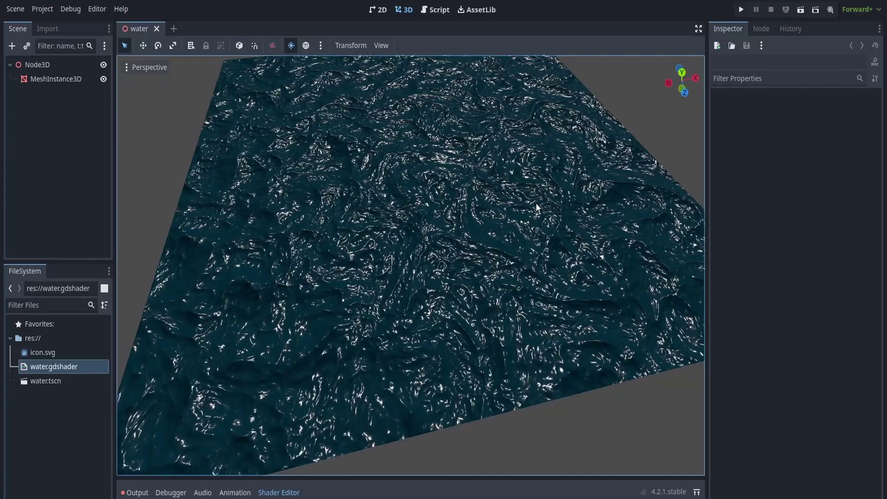
middle_drag(527, 236, 499, 222)
scroll(499, 222, up, 3)
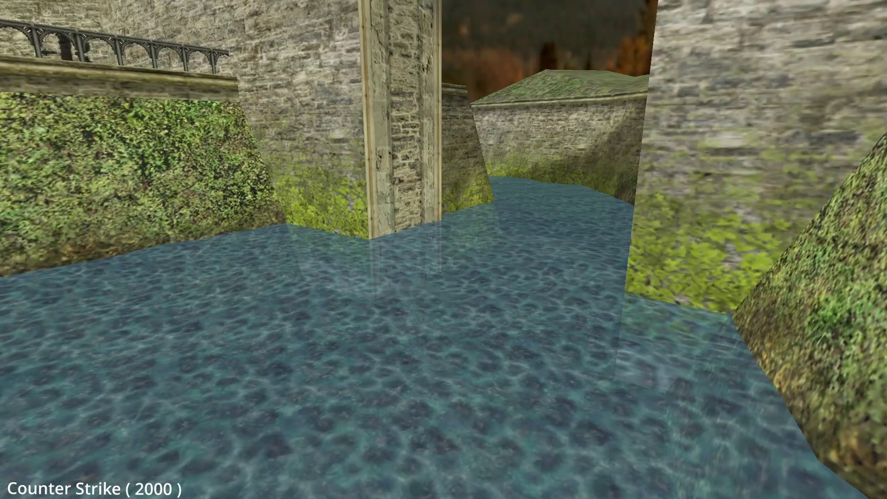
text(AL)
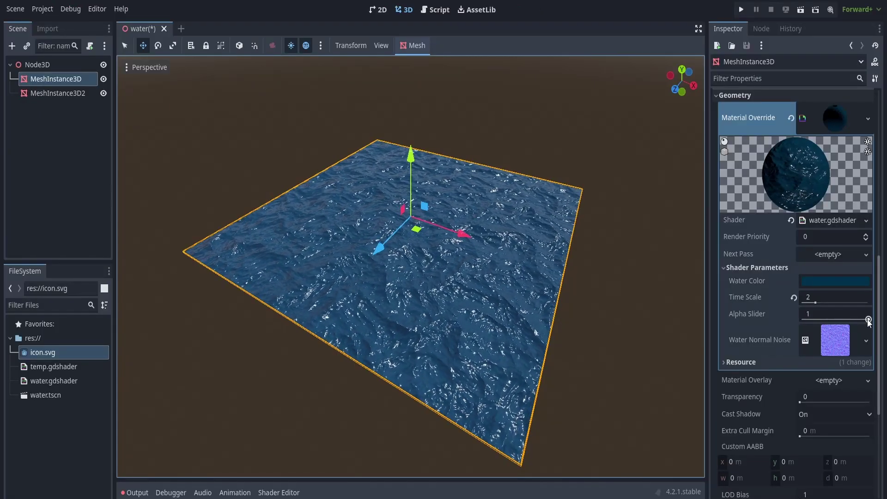
Fade Alpha Slider from 1 to 0, then slide a pink cube left and right along X.
mouse_move(869, 321)
mouse_down()
mouse_move(774, 320)
mouse_move(809, 329)
mouse_up()
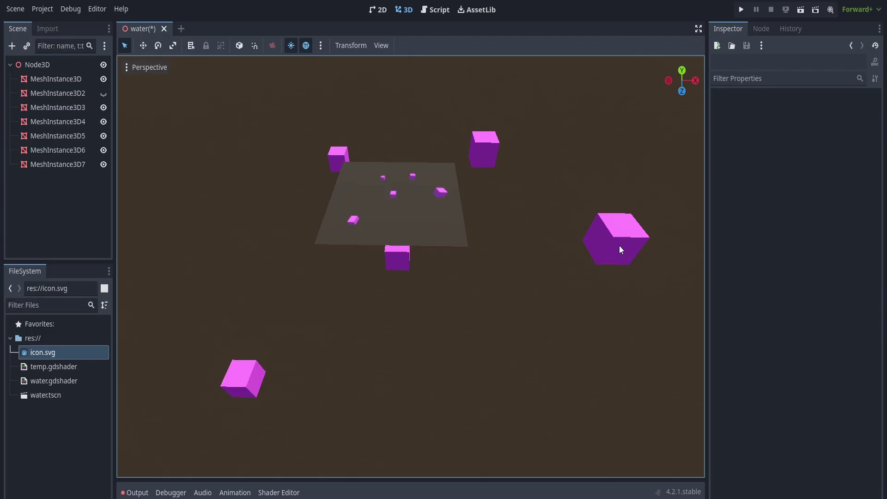
click(621, 249)
drag(433, 242, 149, 219)
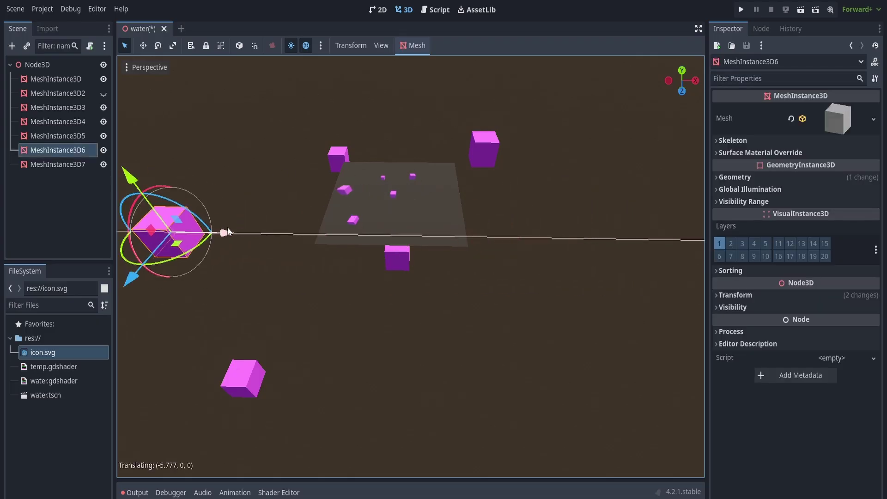
mouse_move(227, 231)
mouse_down()
mouse_move(445, 276)
mouse_move(269, 375)
mouse_up()
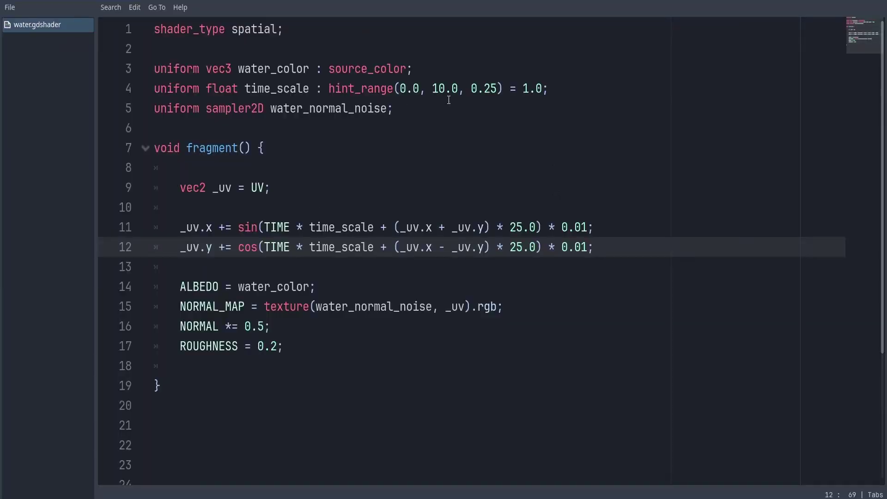
click(455, 101)
Add a hint_screen_texture screen_texture uniform and set ALBEDO to texture(screen_texture, SCREEN_UV).rgb.
key(Return)
key(Return)
text(u)
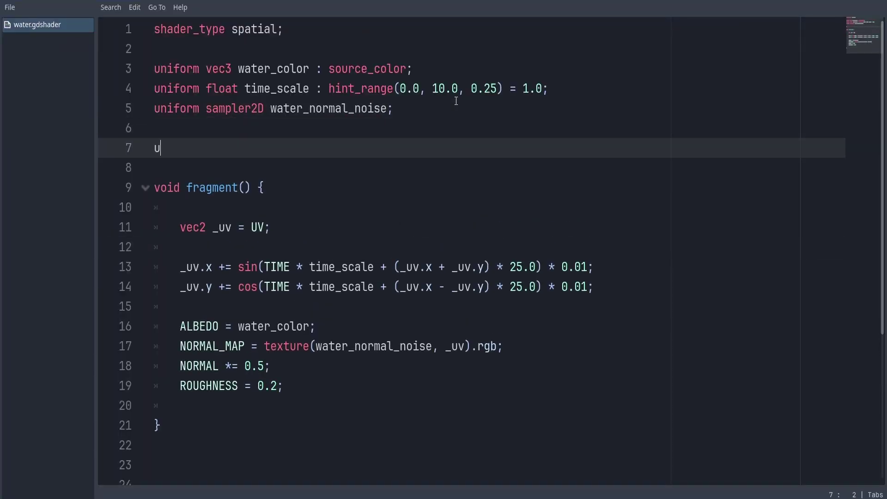
text(2)
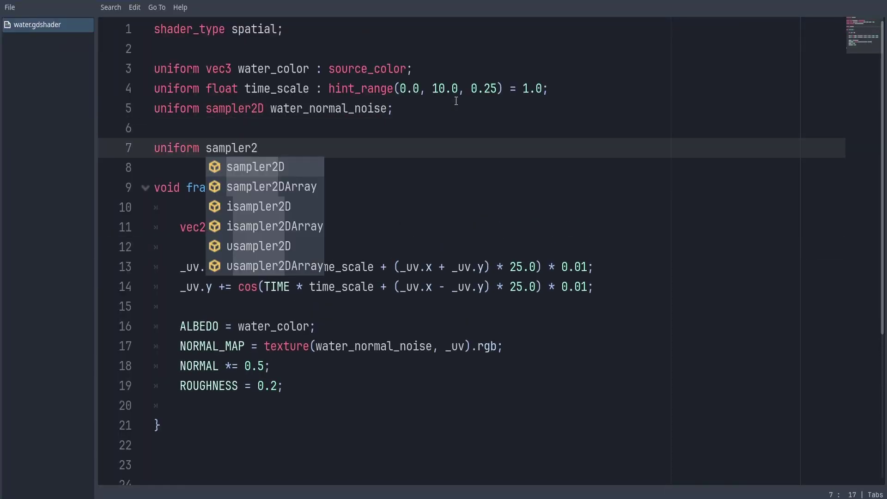
text(D )
text(screen_texture : h)
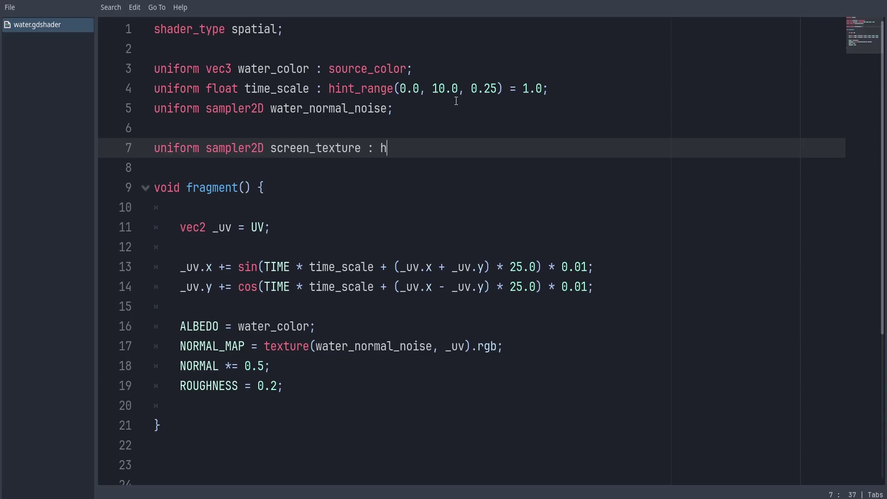
text(int_s)
key(Return)
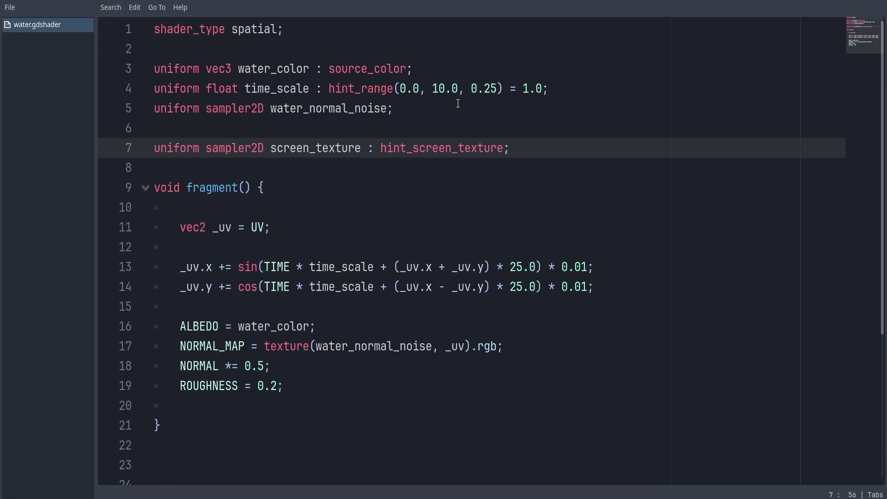
scroll(862, 46, down, 3)
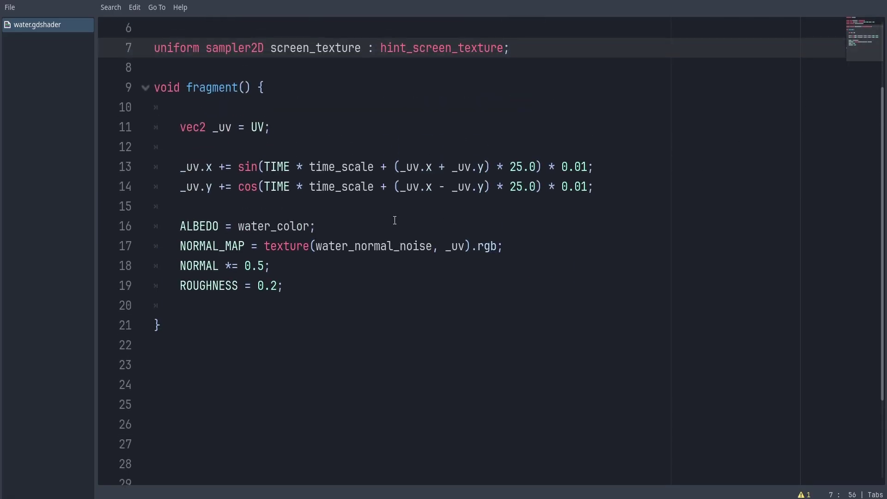
double_click(262, 227)
text(t)
key(Return)
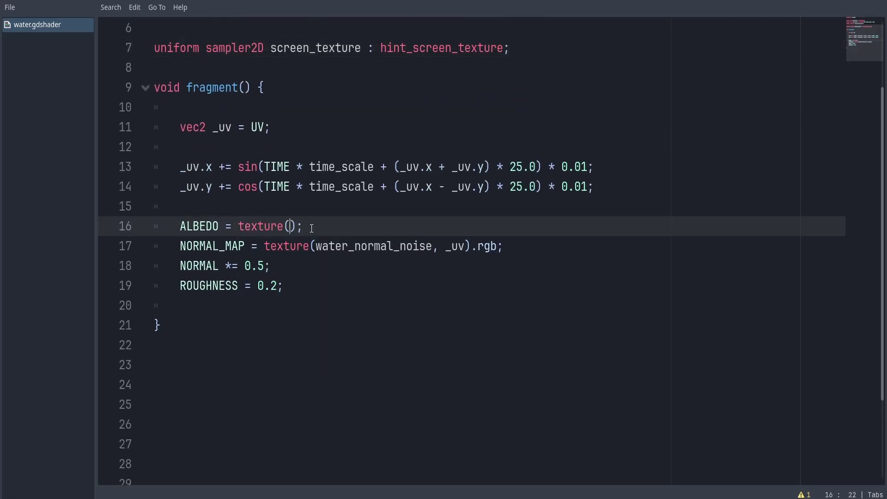
text(scree)
text(n)
key(Return)
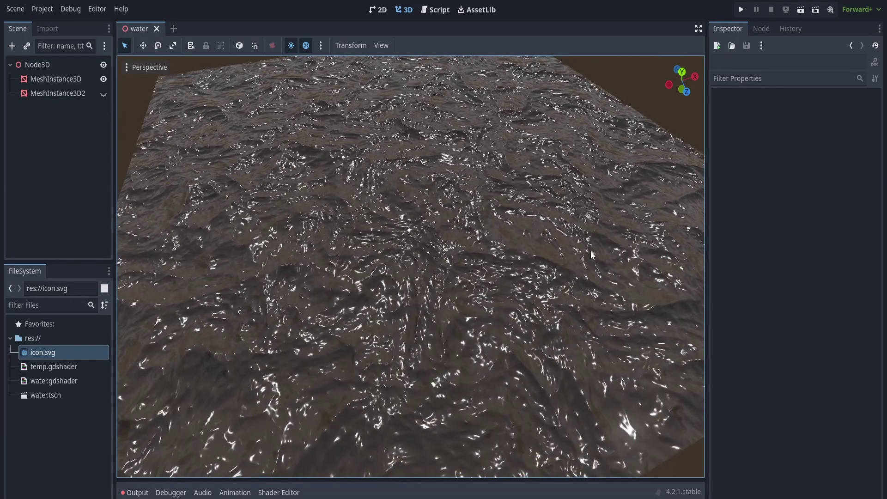
scroll(574, 176, down, 5)
scroll(573, 248, up, 6)
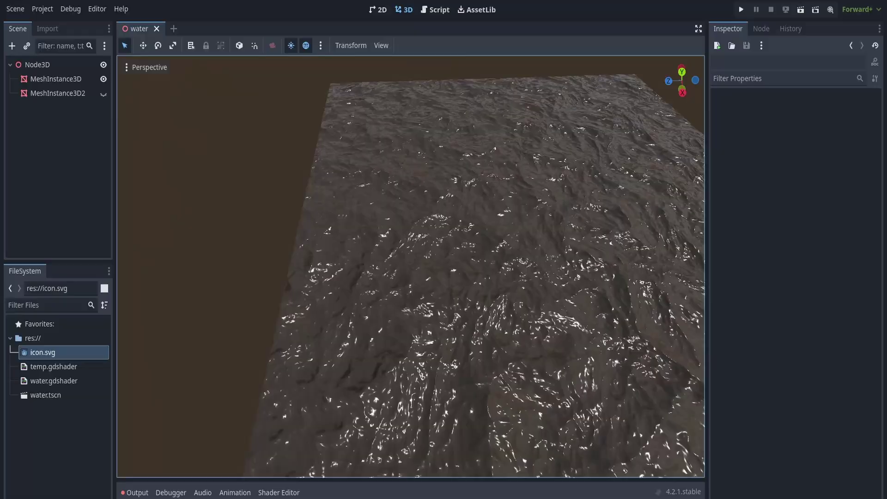
scroll(590, 264, down, 5)
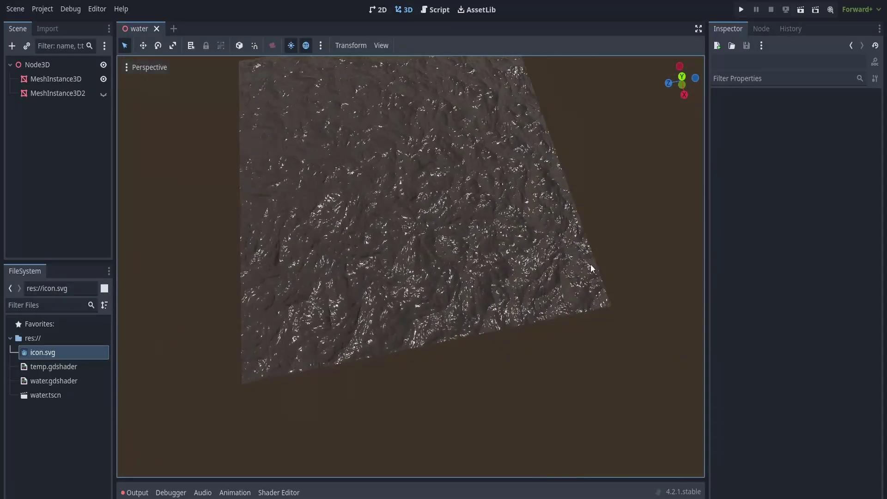
scroll(591, 264, up, 2)
middle_drag(591, 263, 591, 208)
scroll(411, 267, up, 4)
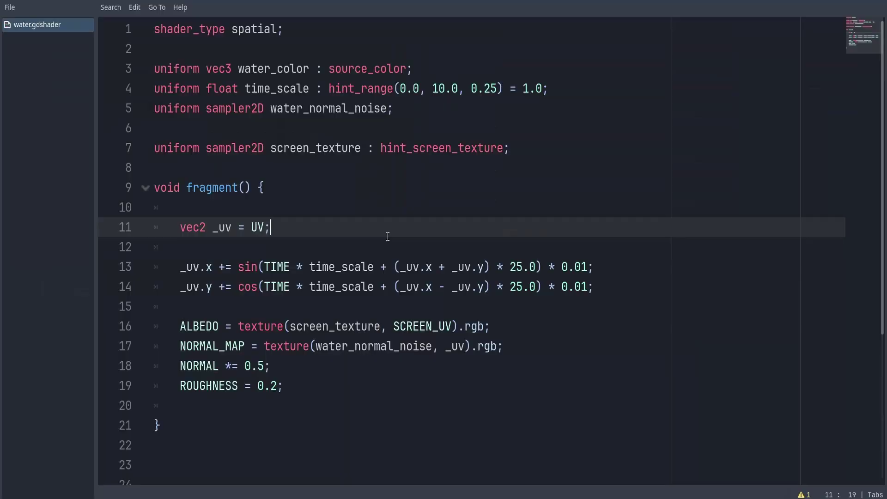
text(vec2 _suv = SCREEN_UV;)
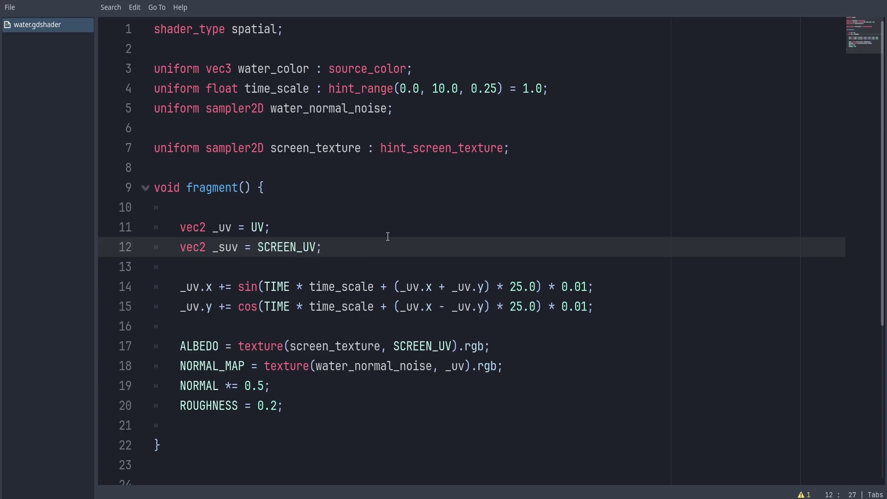
Paste a copy of the two wave lines below the originals.
drag(593, 306, 177, 287)
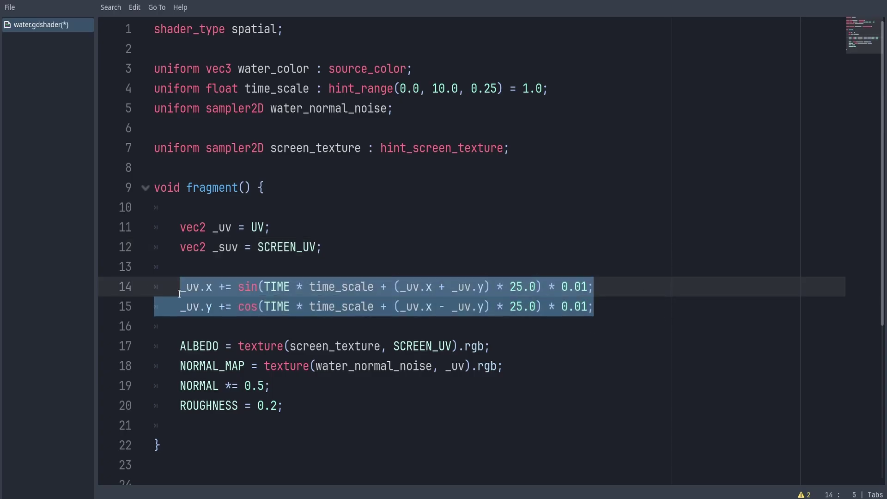
click(630, 306)
key(Return)
key(Return)
key(ctrl+v)
Rename the uv references in the copied wave lines to _suv.
click(186, 346)
text(s)
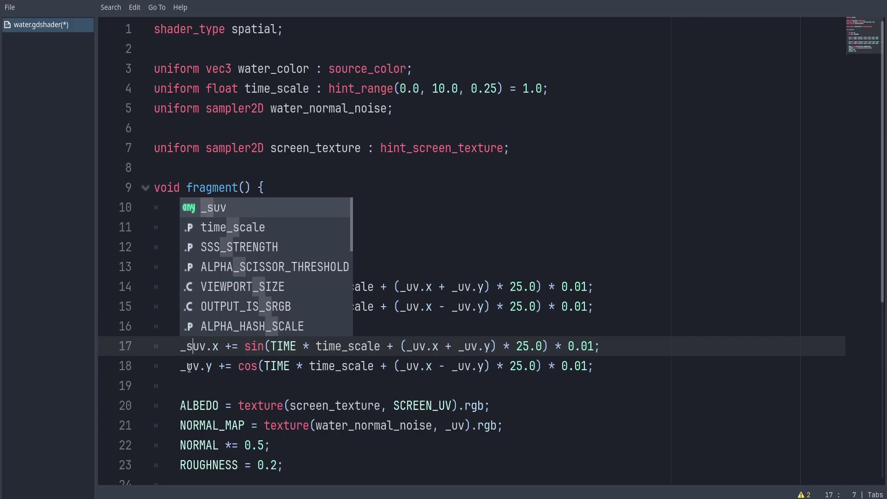
click(186, 366)
text(s)
click(412, 345)
text(s)
click(413, 366)
text(s)
click(476, 366)
text(s)
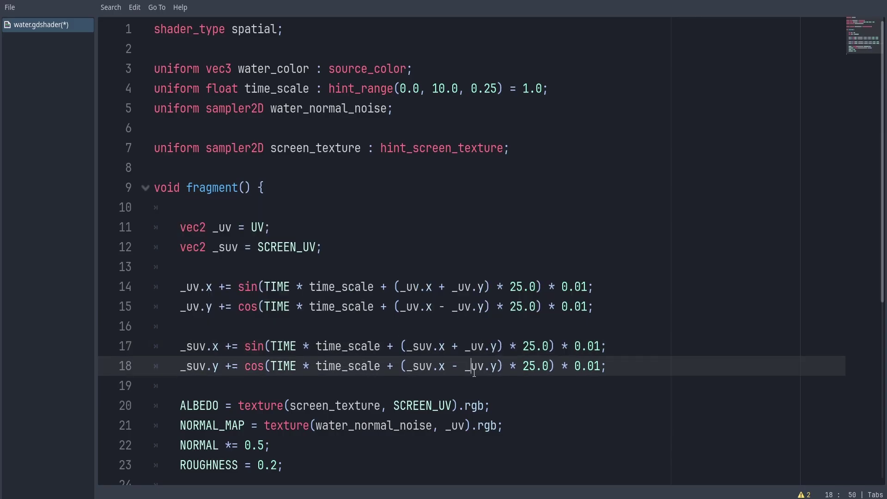
key(Down)
key(Down)
Replace SCREEN_UV with _suv in the ALBEDO screen_texture call.
double_click(435, 350)
key(ctrl+c)
double_click(417, 406)
key(ctrl+v)
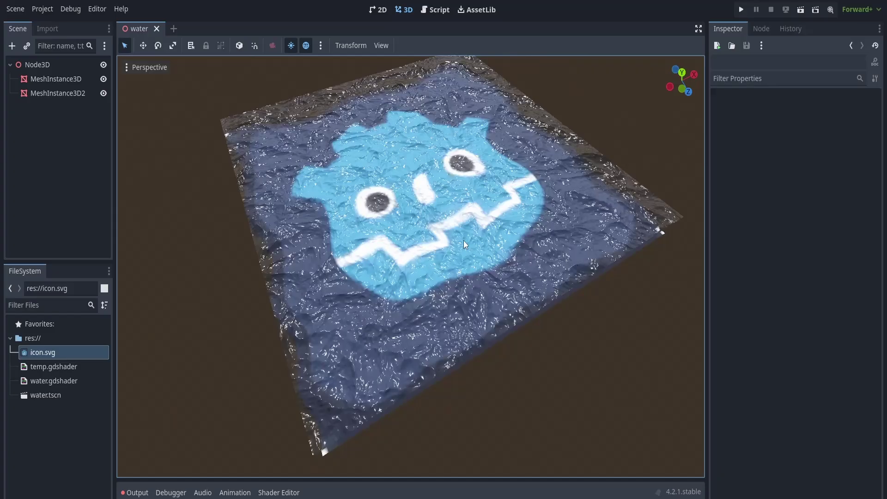
middle_drag(443, 309, 486, 278)
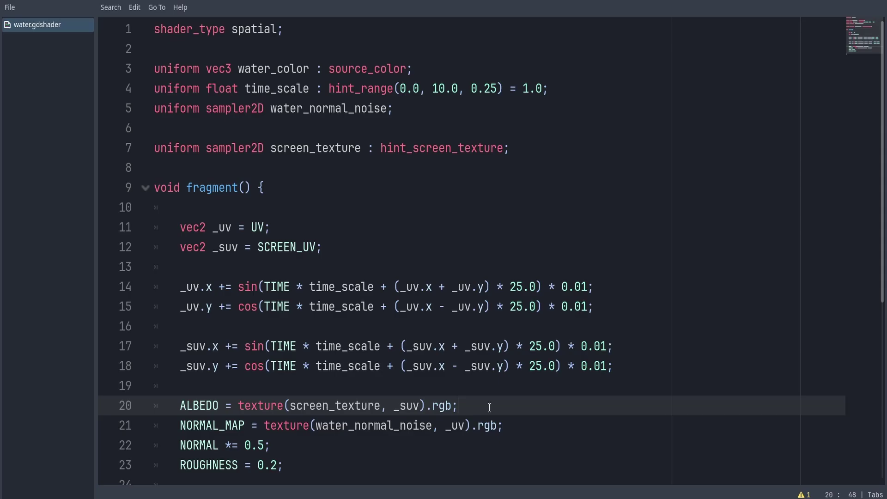
Add repeat_disable to screen_texture and a uv_scale uniform multiplying _uv, with UV Scale 1.
click(507, 148)
text(,)
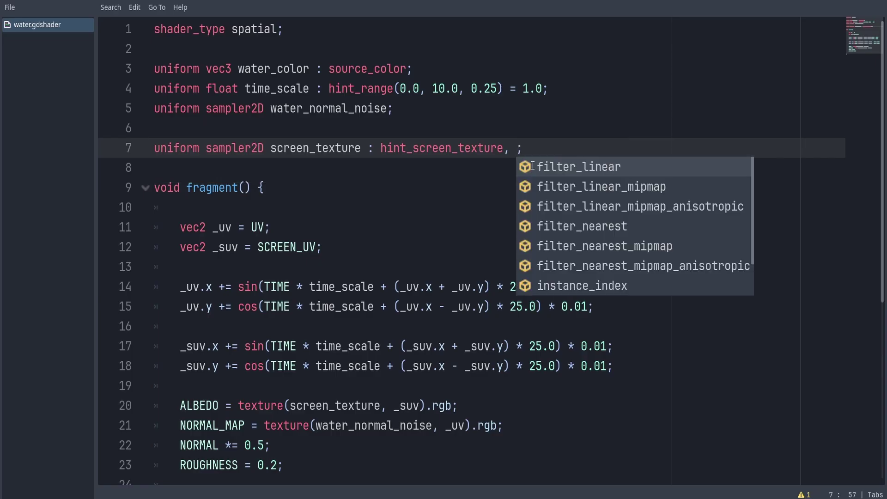
text(re)
text(peat_disable)
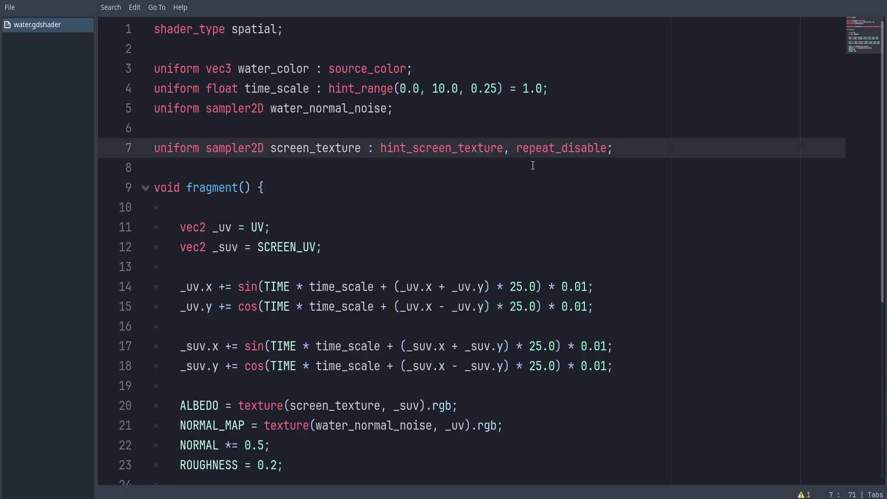
click(478, 71)
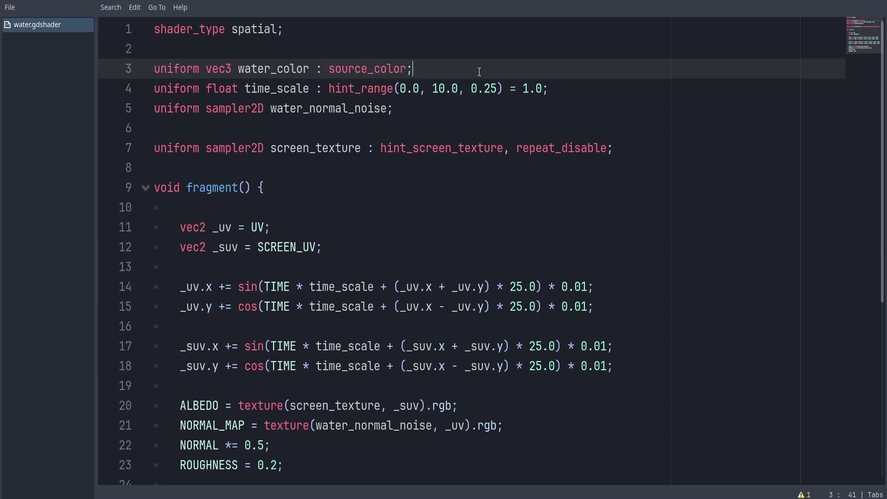
key(Return)
text(uni)
text(form float uv_scale : hint_range(0.0, 10.0, 0.25) = 1.0;)
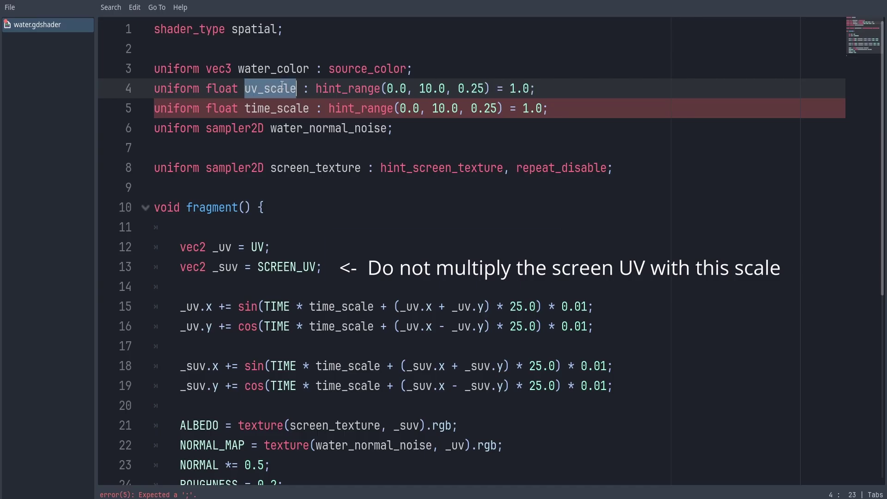
click(269, 247)
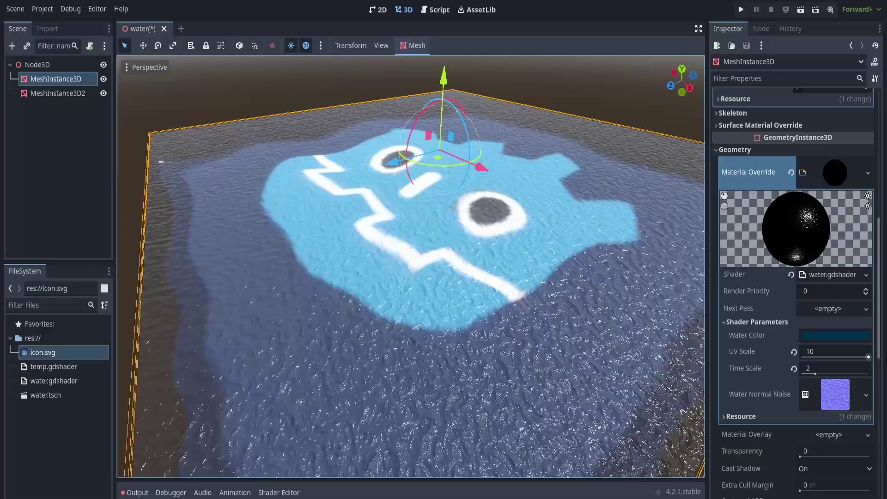
drag(815, 352, 813, 351)
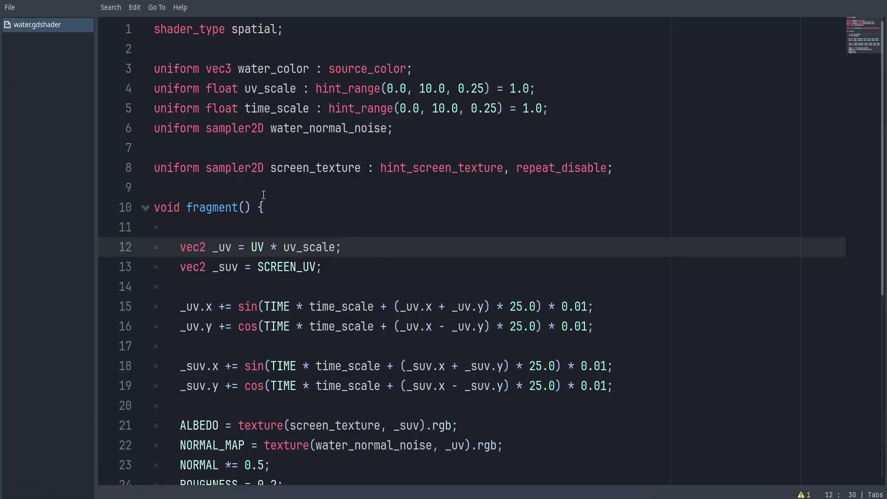
Declare a sampler2D sun_highlights uniform below screen_texture.
click(262, 195)
key(Return)
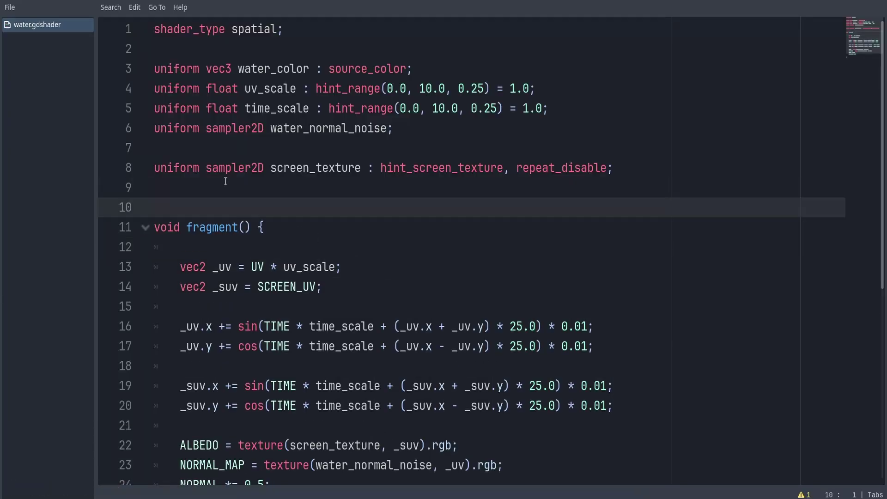
click(224, 182)
text(uniform sampler2D )
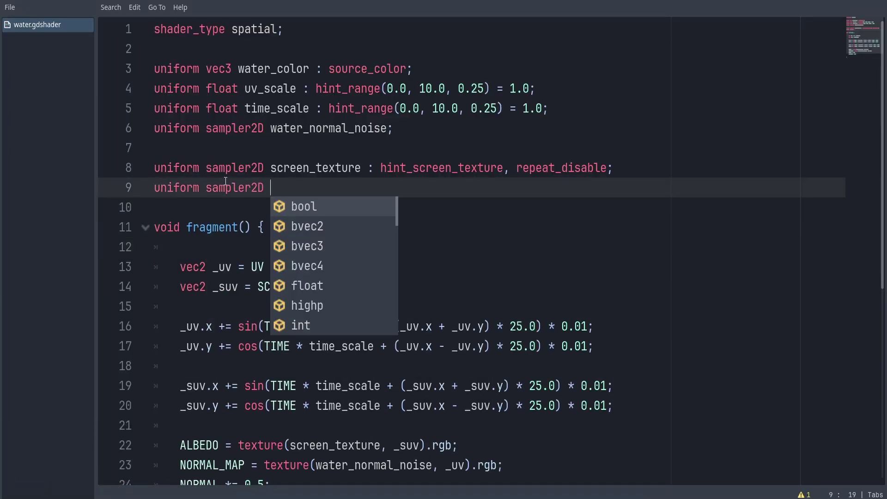
text(sun_highlights)
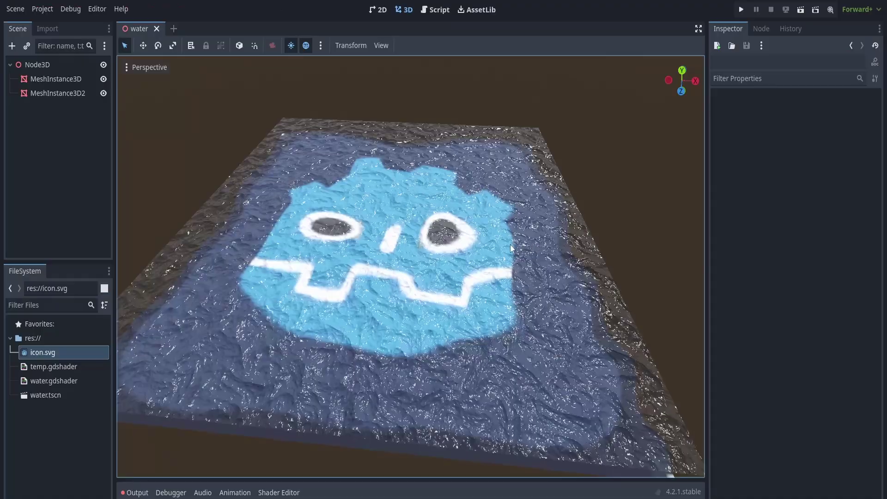
Give Sun Highlights a new NoiseTexture2D using a FastNoiseLite generator.
click(510, 244)
scroll(873, 399, down, 3)
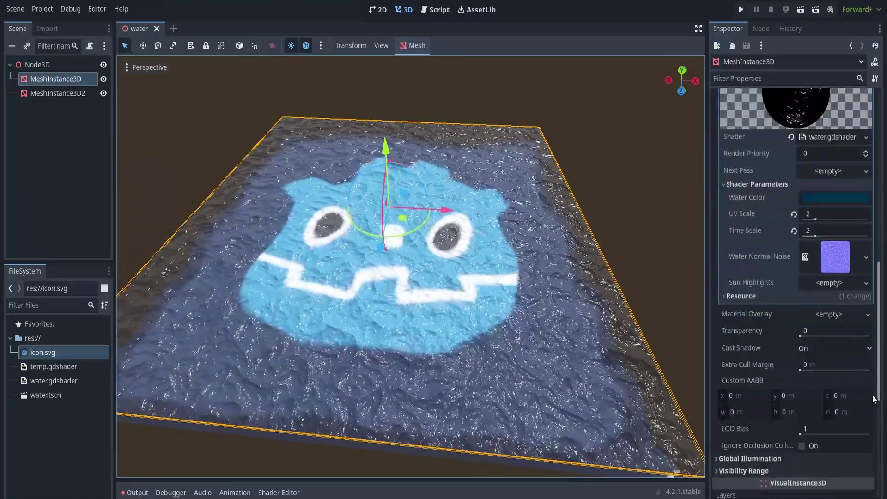
click(831, 282)
click(776, 479)
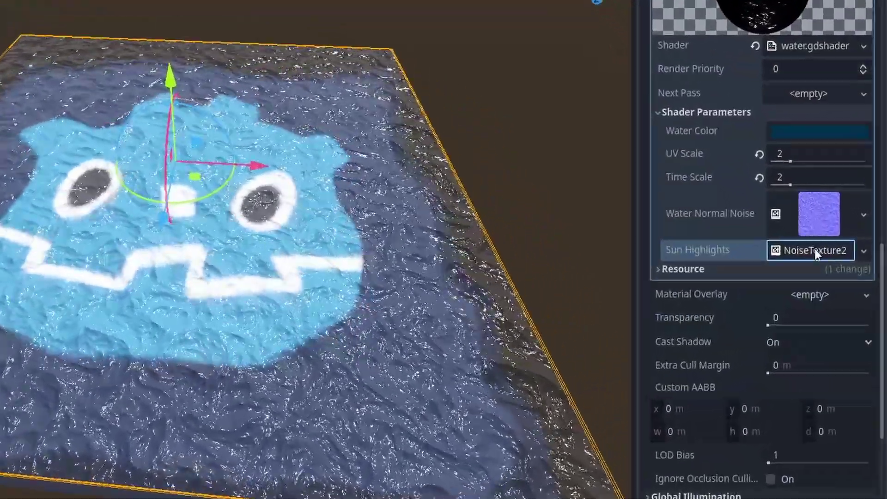
click(815, 249)
click(803, 208)
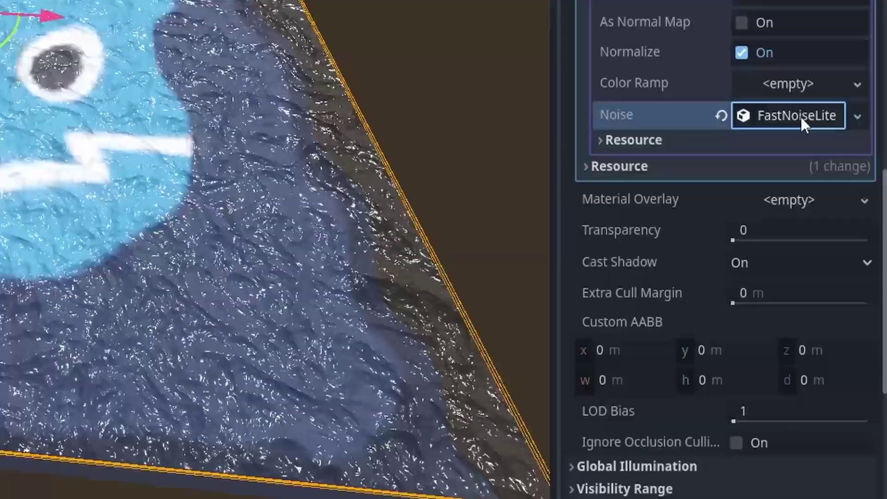
Set the noise to Simplex, fractal type Ridged, and Weighted Strength 1.
click(801, 117)
scroll(789, 111, down, 3)
click(797, 69)
click(779, 99)
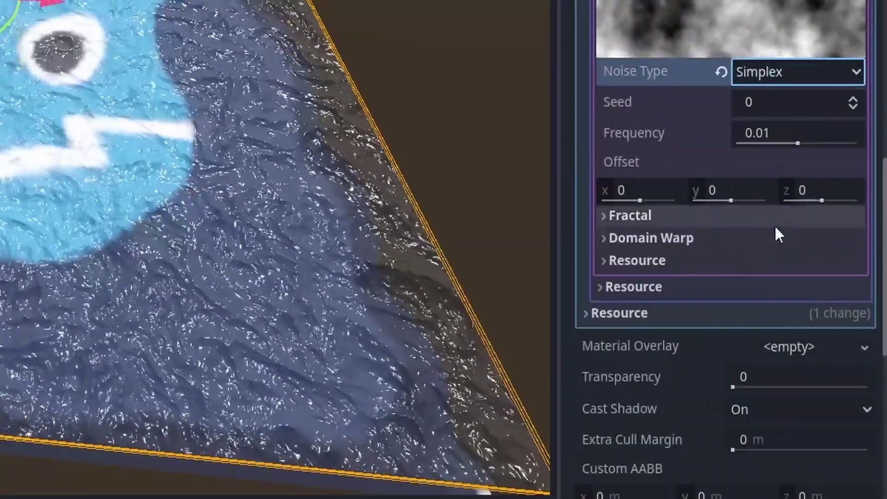
click(770, 218)
click(797, 241)
click(811, 322)
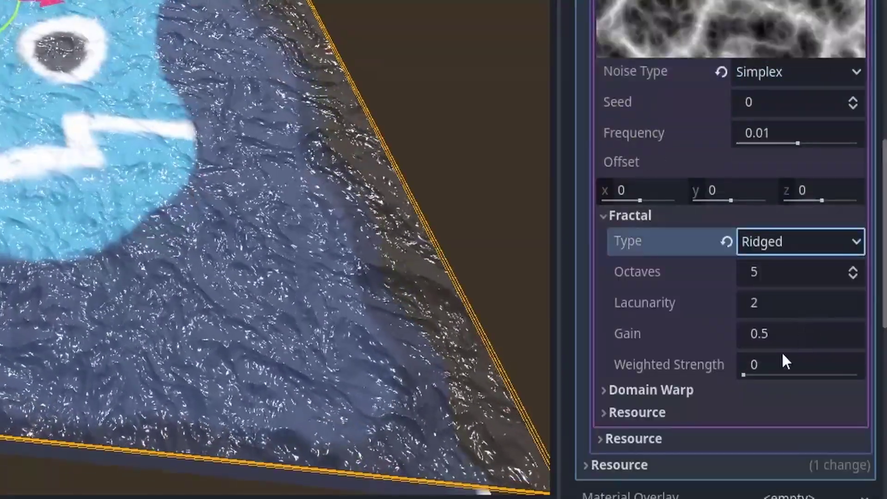
drag(786, 361, 860, 378)
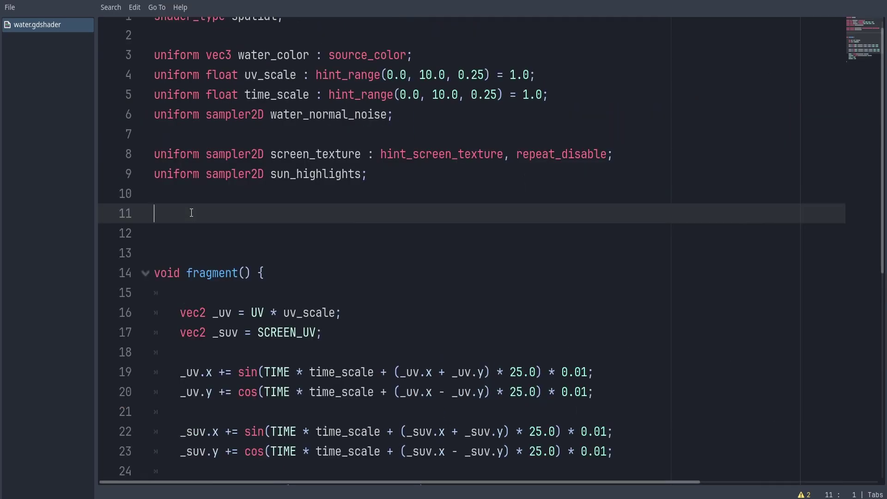
Paste the soft_light blend function into the shader and save.
key(ctrl+v)
drag(164, 284, 86, 201)
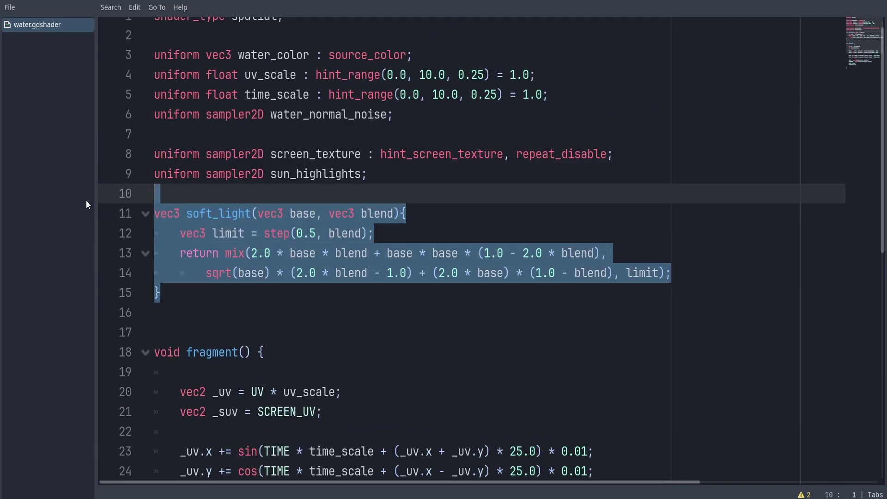
click(193, 313)
key(ctrl+s)
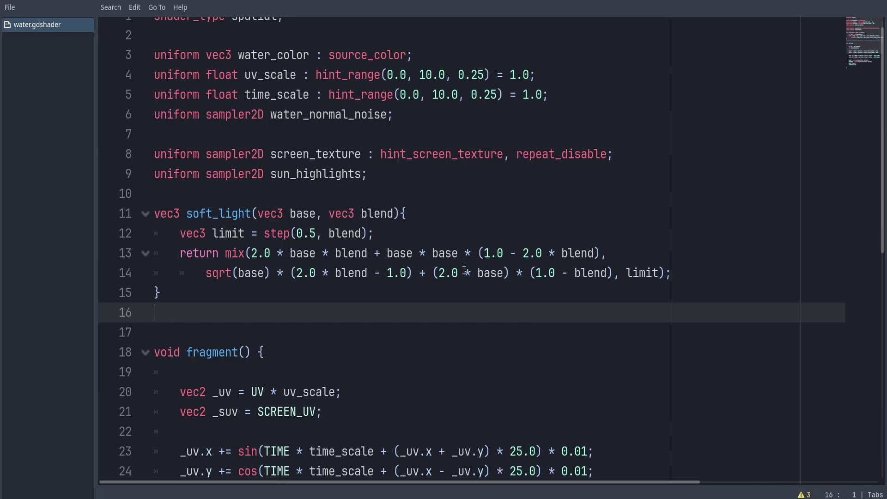
scroll(860, 63, down, 5)
Add a blended soft_light variable of sun highlights over screen texture and use it as ALBEDO.
click(428, 250)
key(Return)
key(Return)
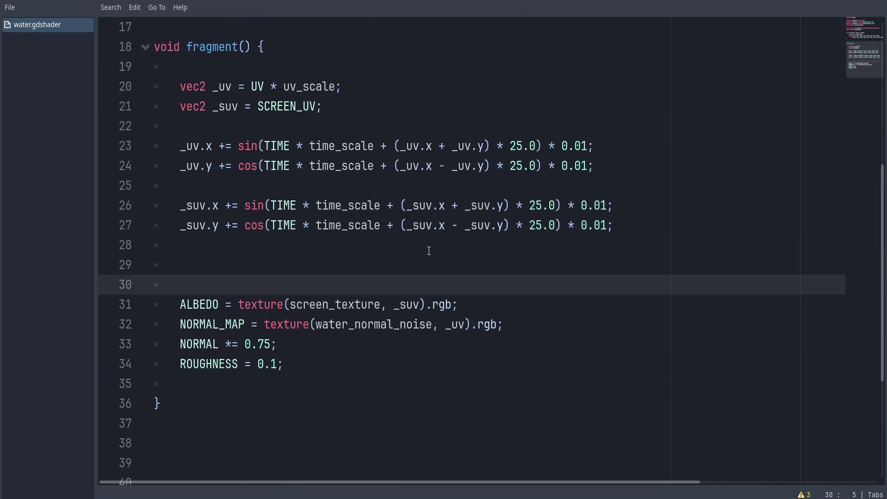
key(Up)
text(vec3 blended = soft_light)
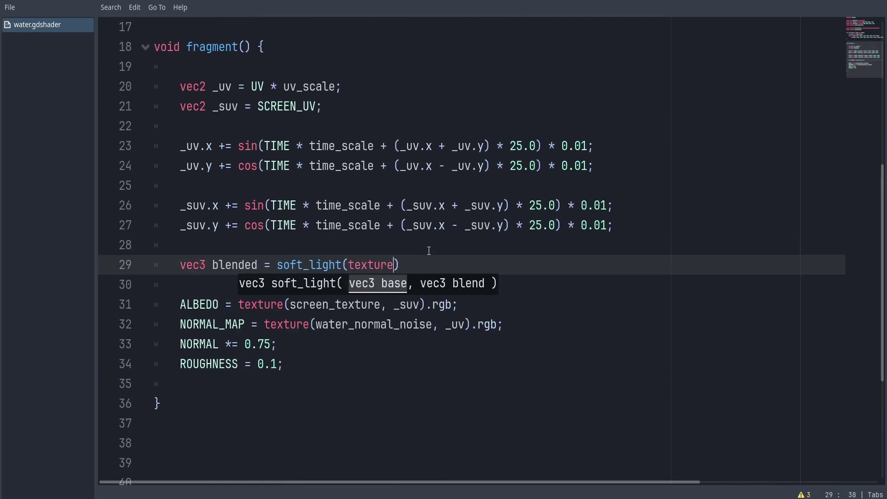
text((texture(sun_highlights, _uv).rgb, texture)
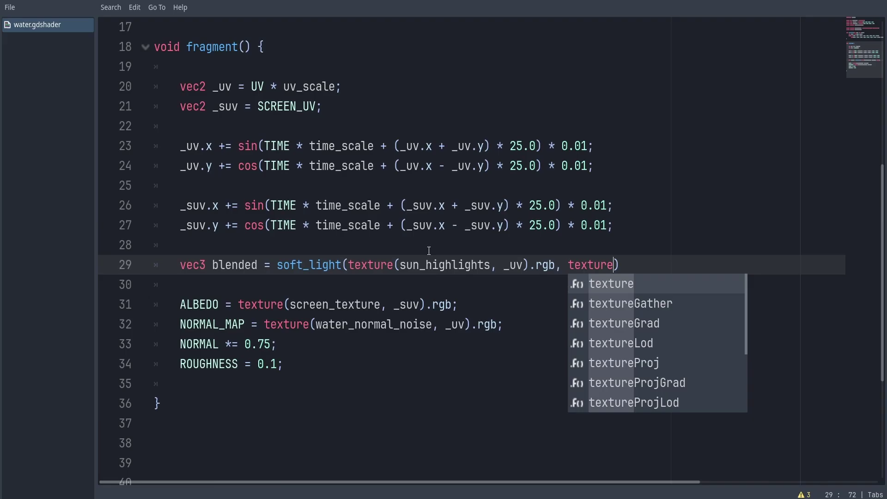
text((screen_texture, _suv)
drag(238, 304, 455, 305)
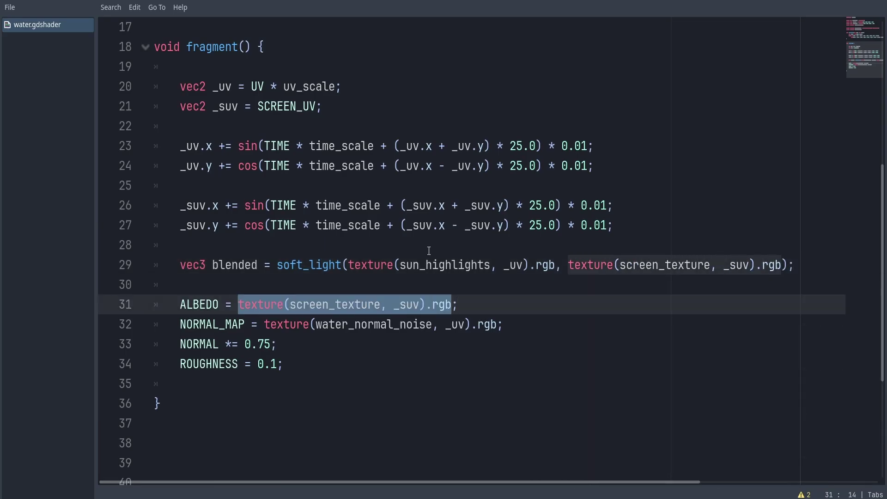
text(blended;)
key(alt+Tab)
scroll(523, 208, up, 5)
scroll(523, 209, down, 5)
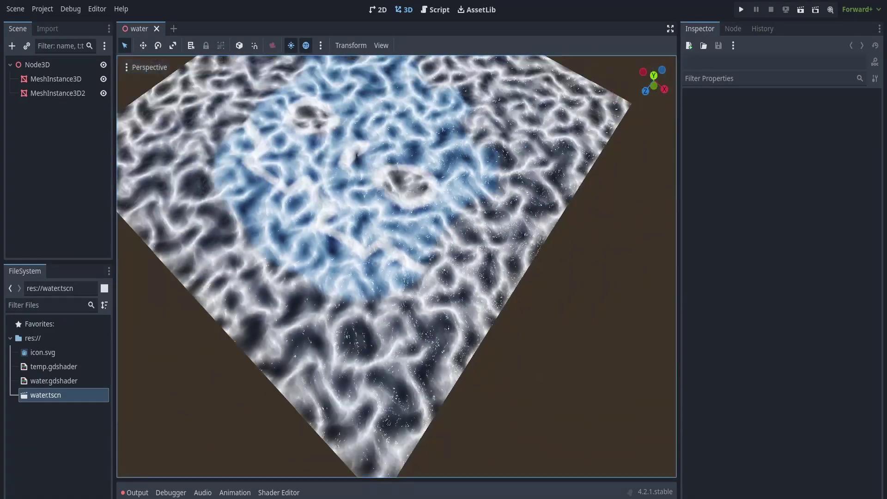
Orbit around the water plane to inspect the sun highlight streaks.
mouse_move(523, 208)
middle_down()
mouse_move(485, 222)
mouse_move(458, 249)
mouse_move(416, 228)
middle_up()
scroll(457, 250, up, 5)
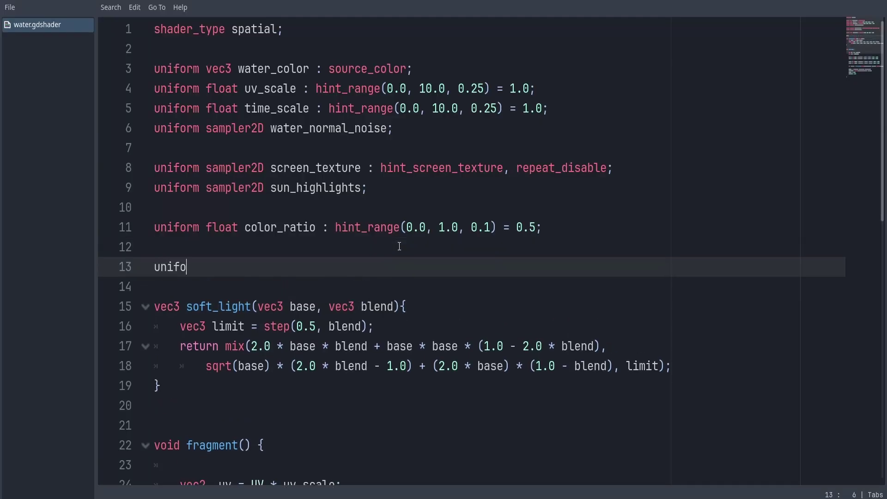
text(rm vec2 abbera)
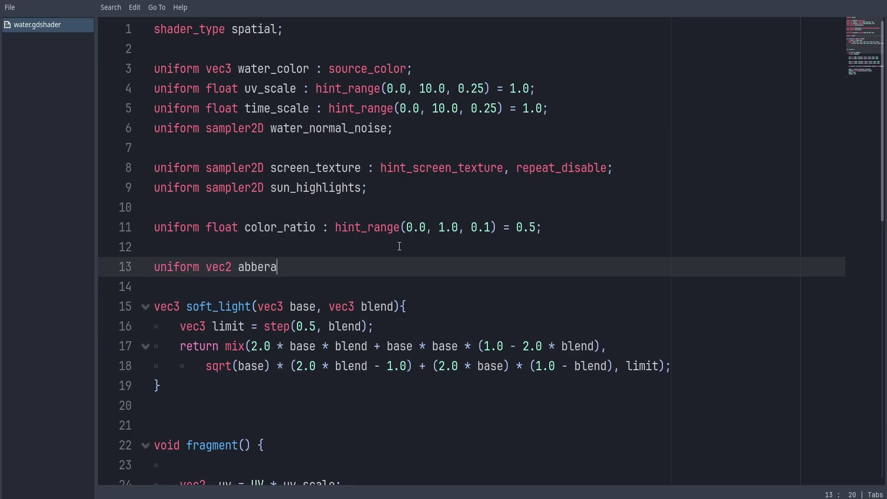
text(;)
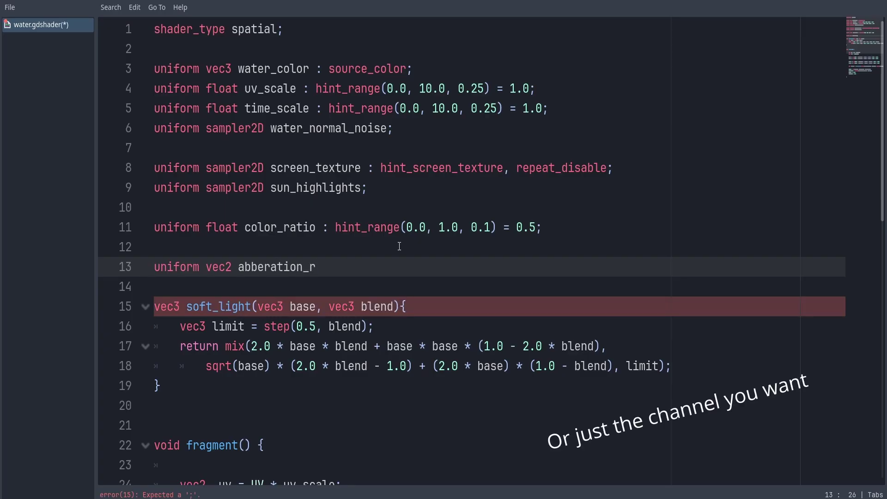
Create abberation_r, abberation_g and abberation_b uniforms and save the shader.
key(ctrl+shift+d)
key(ctrl+shift+d)
key(Left)
key(Up)
key(BackSpace)
text(g)
key(Down)
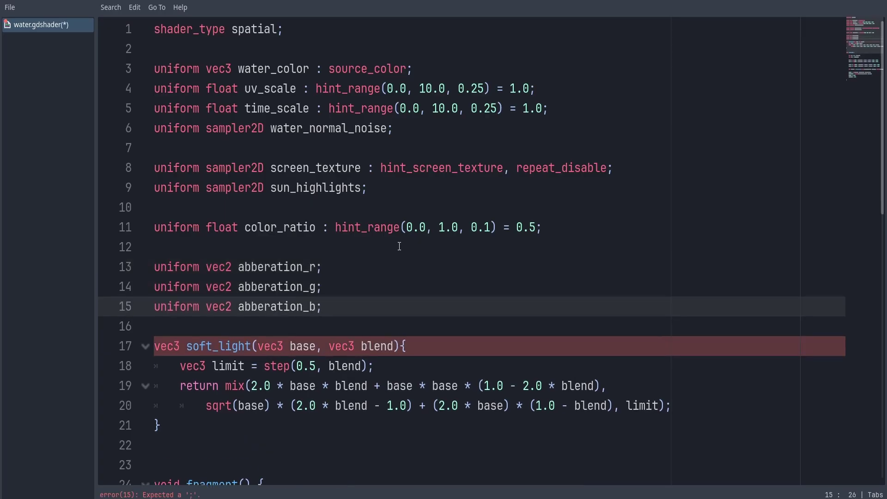
click(399, 267)
key(ctrl+s)
scroll(867, 75, down, 5)
scroll(867, 74, down, 2)
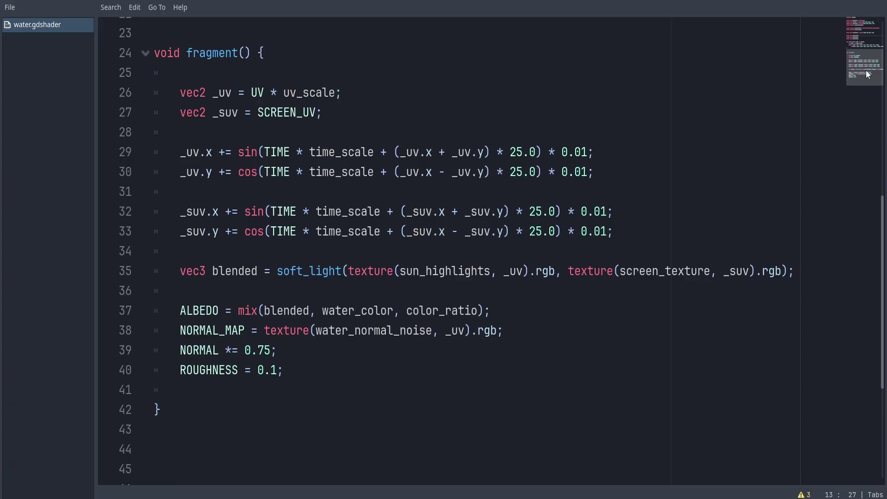
Add a float r line sampling sun_highlights with the abberation_r offset, and duplicate it twice.
click(288, 257)
key(Return)
text(flo)
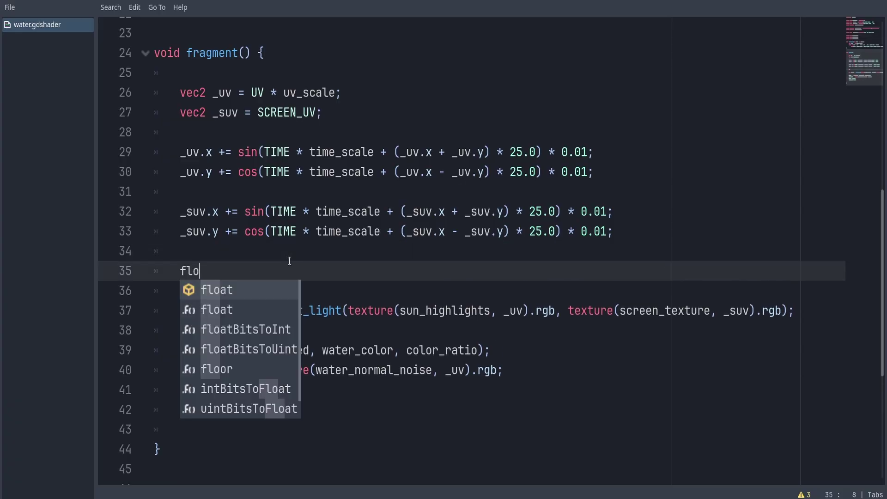
text(at r = texture)
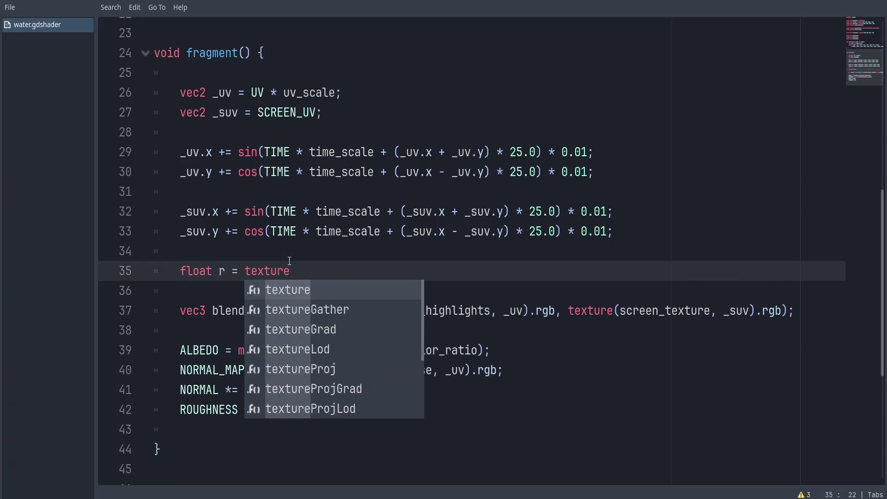
text((high)
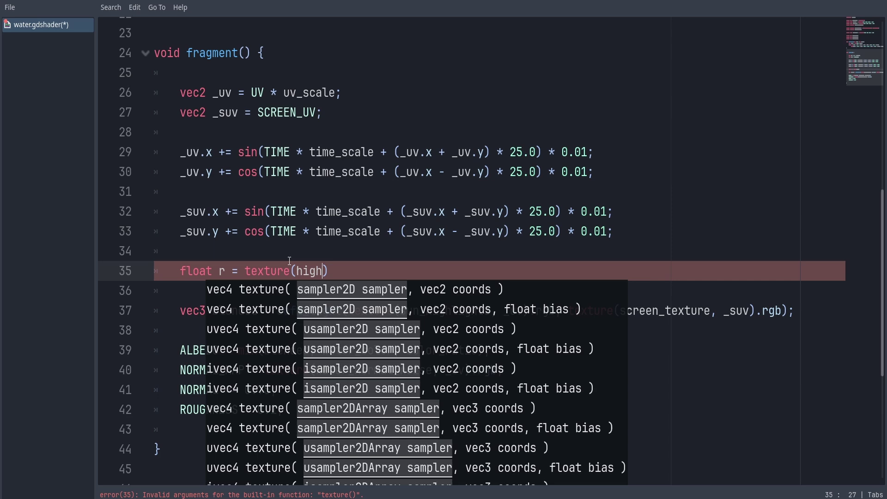
key(Return)
text(_uv + abberation_r)
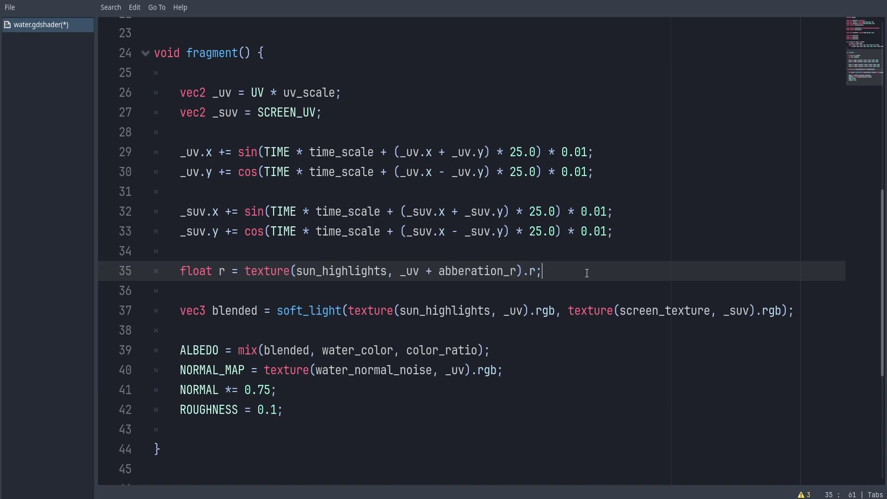
key(ctrl+shift+d)
key(Return)
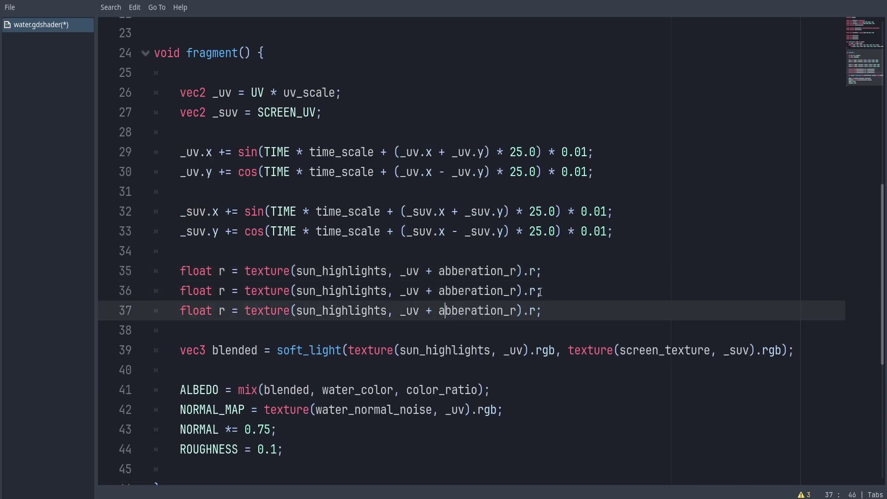
Turn the duplicated lines into g and b samples using abberation_g and abberation_b offsets.
double_click(533, 291)
text(g)
double_click(534, 311)
text(b)
double_click(223, 292)
text(g)
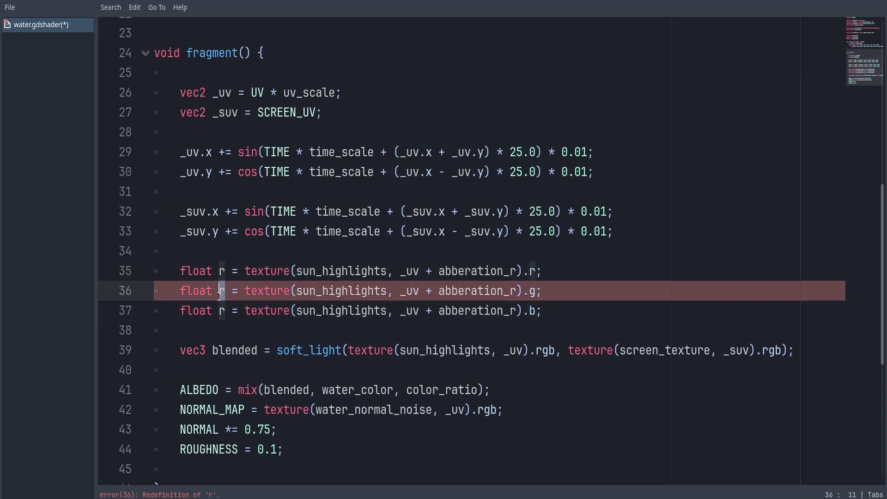
double_click(222, 311)
text(b)
double_click(514, 292)
text(g)
double_click(514, 311)
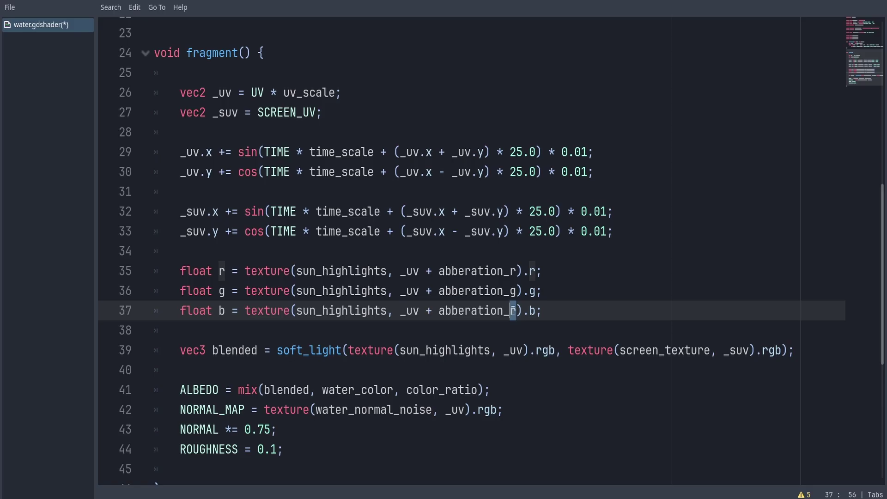
scroll(748, 127, down, 3)
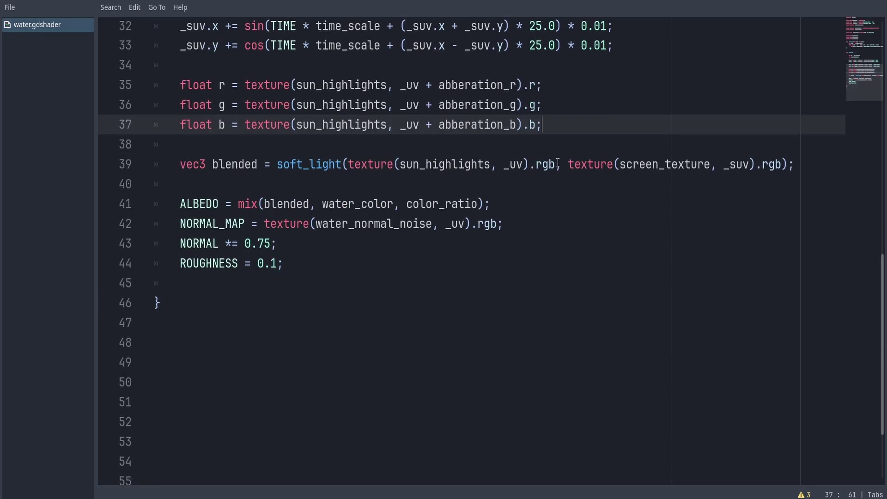
Feed vec3(r, g, b) into the soft_light blend and view the water plane.
drag(558, 163, 343, 174)
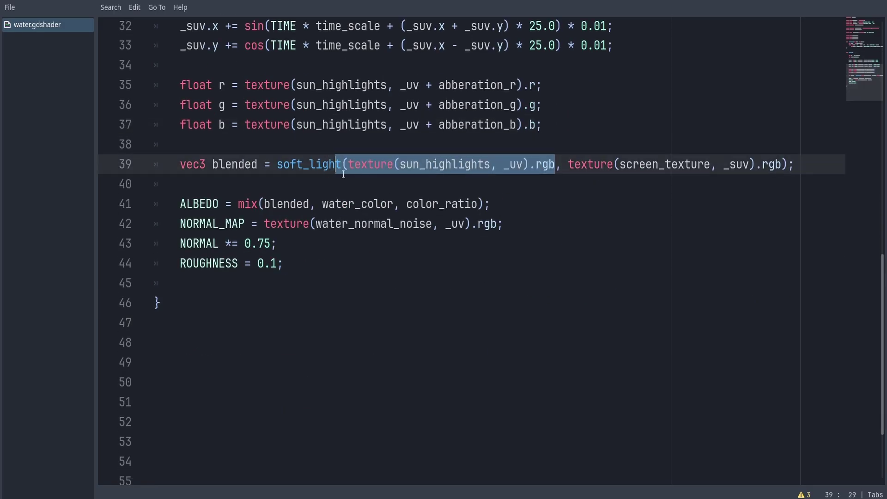
click(398, 186)
click(55, 78)
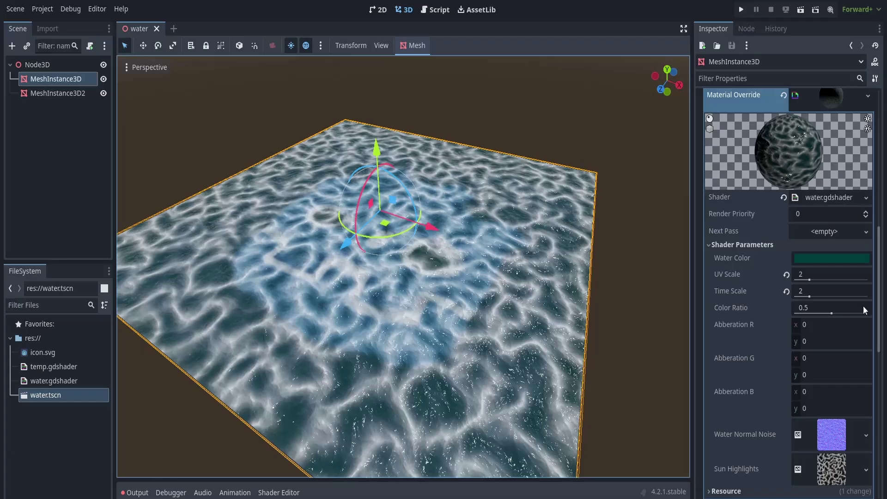
Set Abberation R x to 0.019 and Abberation B x to -0.019, then orbit the water overview.
drag(816, 325, 817, 341)
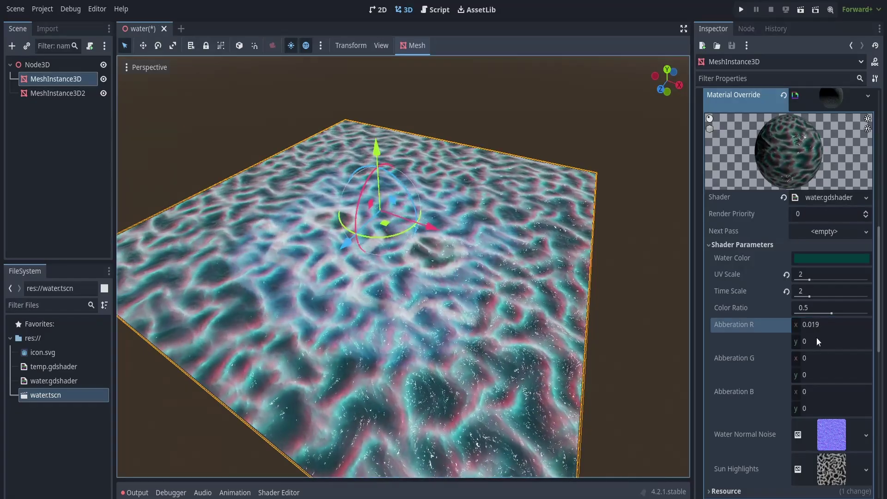
mouse_move(822, 390)
mouse_down()
mouse_move(816, 358)
mouse_move(821, 373)
mouse_up()
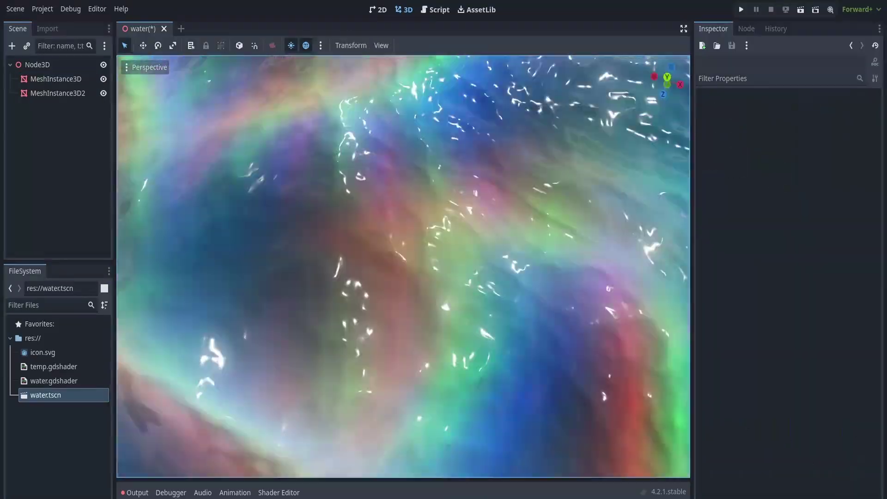
middle_drag(402, 263, 505, 219)
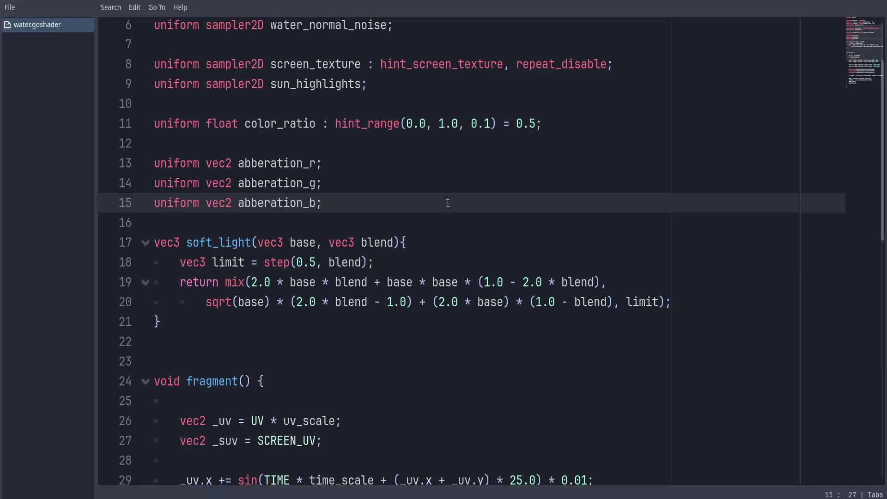
Declare highlights_time_scale = 1.0 and append + TIME * highlights_time_scale to all three highlight offsets.
key(Return)
text(uni)
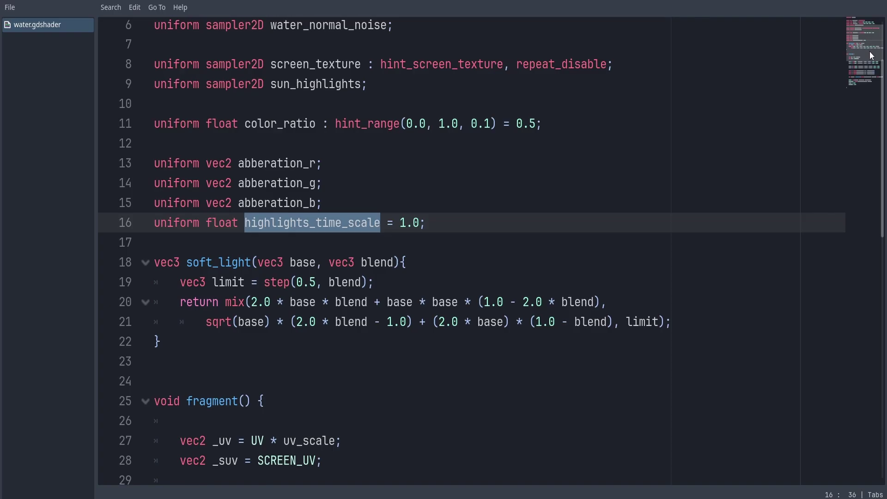
drag(870, 56, 870, 91)
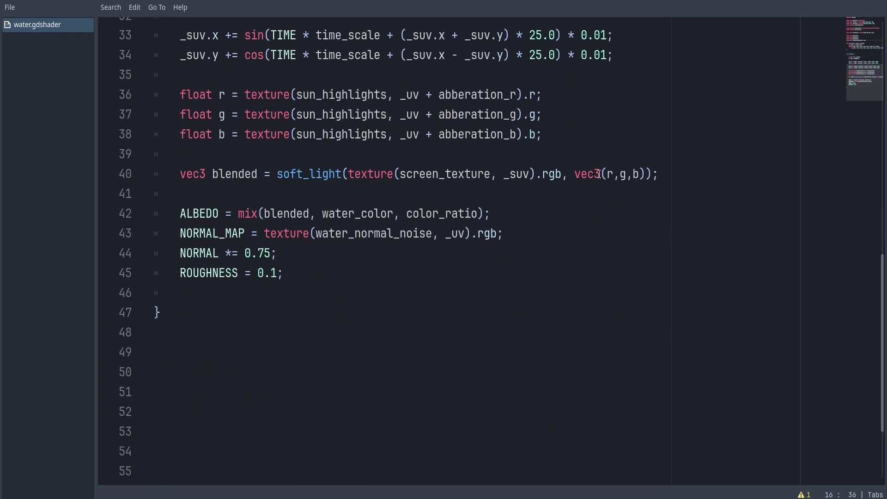
alt+click(519, 114)
alt+click(518, 133)
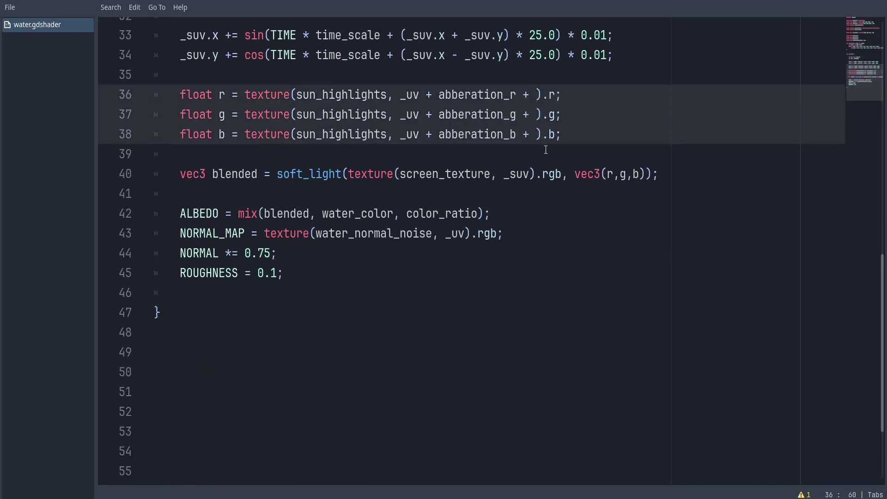
click(802, 117)
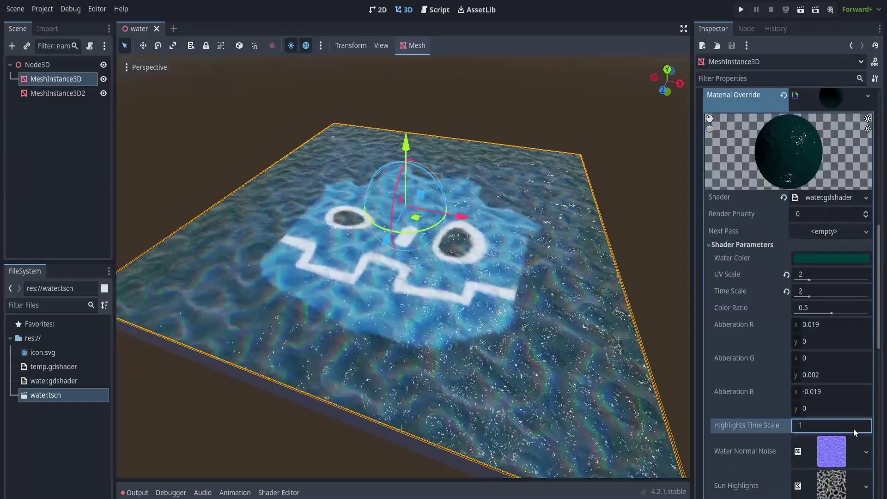
Lower Highlights Time Scale to 0.016, then deselect and orbit around the water plane.
drag(853, 429, 774, 428)
text(0.016)
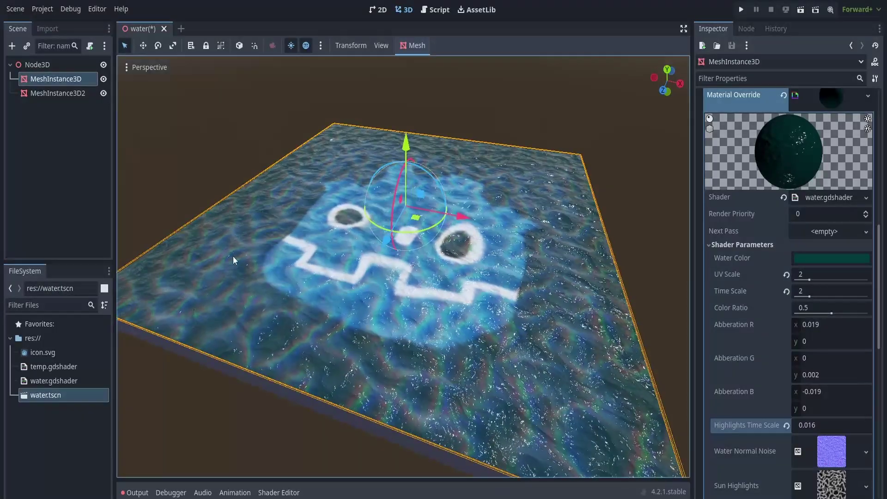
click(55, 205)
mouse_move(301, 288)
middle_down()
mouse_move(468, 214)
mouse_move(510, 241)
middle_up()
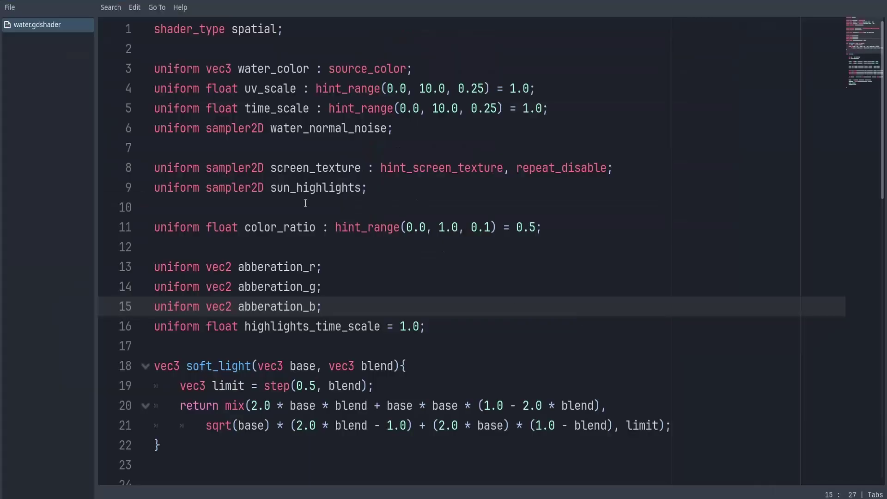
Add normal and roughness float uniforms with hint_range(0.0, 1.0, 0.1) below water_normal_noise.
click(281, 147)
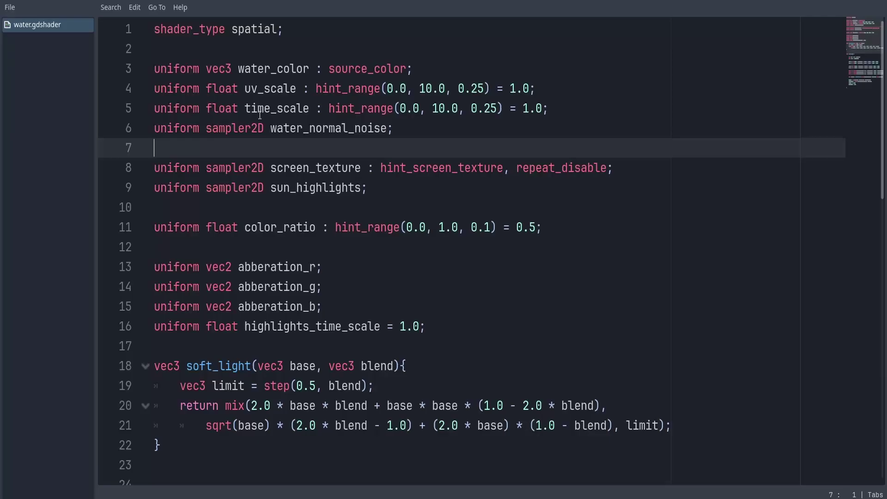
key(Return)
key(Return)
key(Up)
text(unifor)
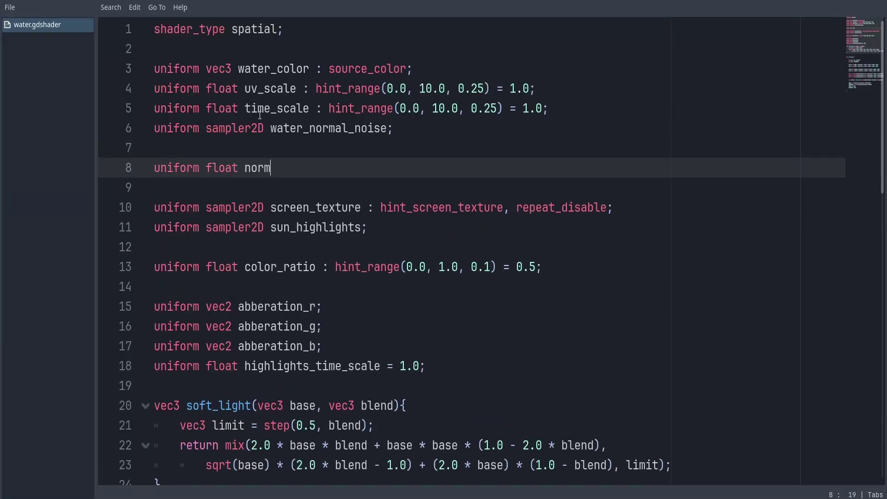
text( 0.5)
key(End)
key(Return)
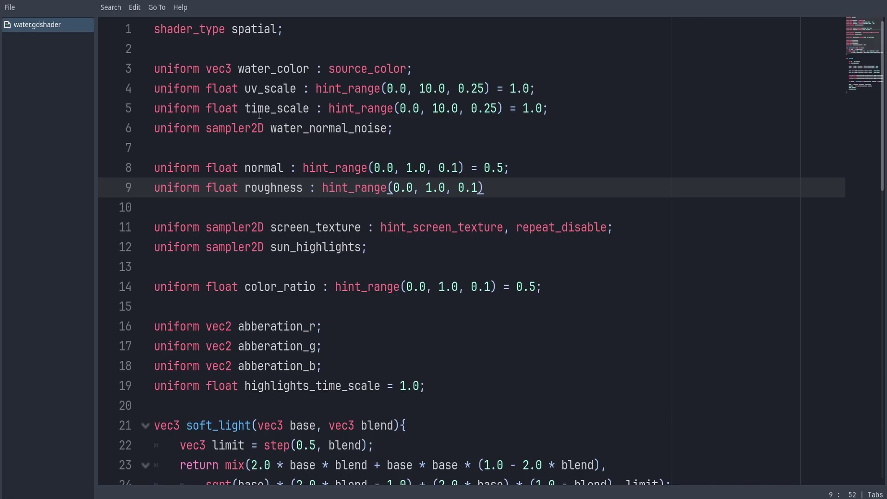
Replace the fixed 0.75 normal and 0.1 roughness values with the new uniforms.
double_click(264, 168)
key(ctrl+c)
scroll(264, 168, down, 13)
double_click(254, 138)
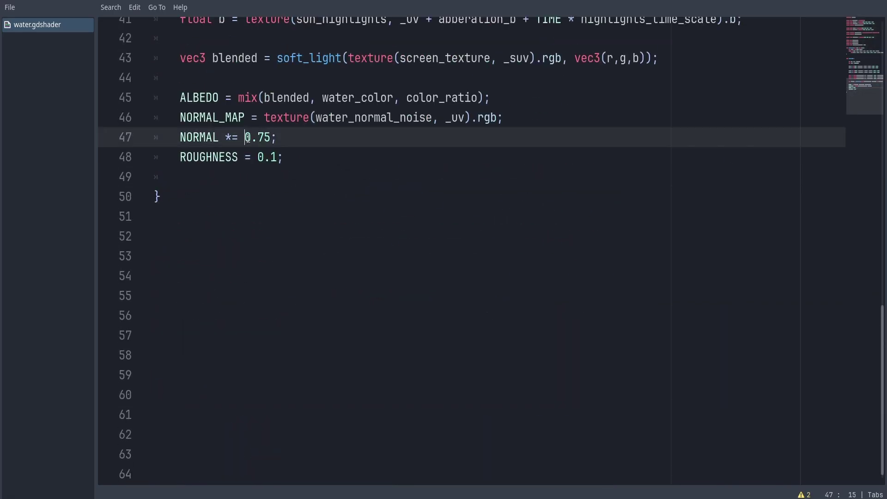
key(ctrl+v)
double_click(271, 157)
key(Return)
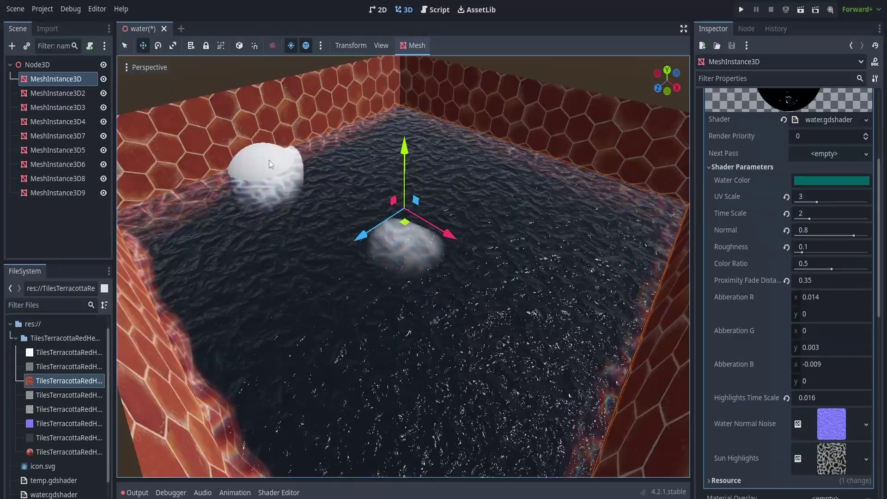
Move the white sphere to the pool centre and set Proximity Fade Distance to 0.418.
key(q)
mouse_move(269, 160)
mouse_down()
mouse_move(405, 215)
mouse_move(464, 215)
mouse_up()
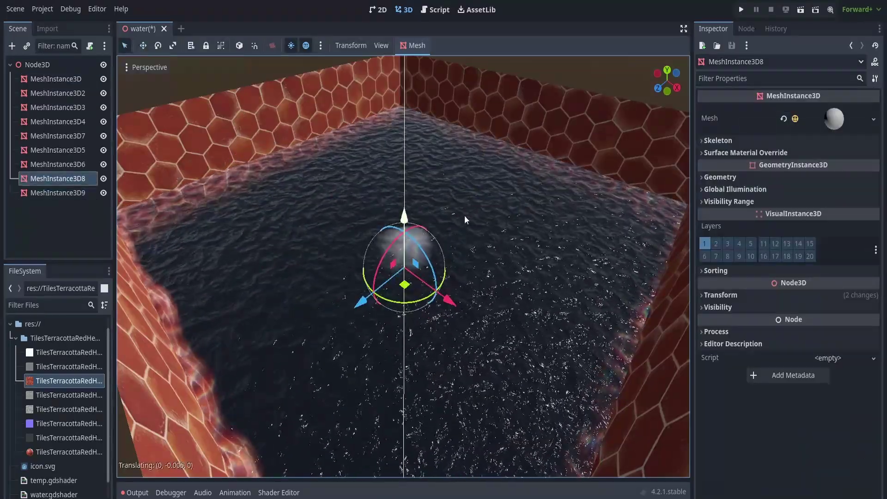
click(298, 151)
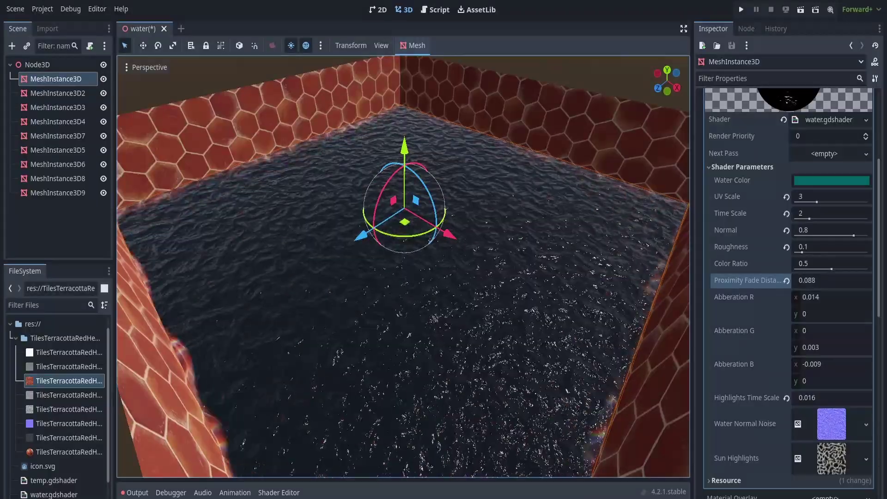
drag(828, 280, 853, 280)
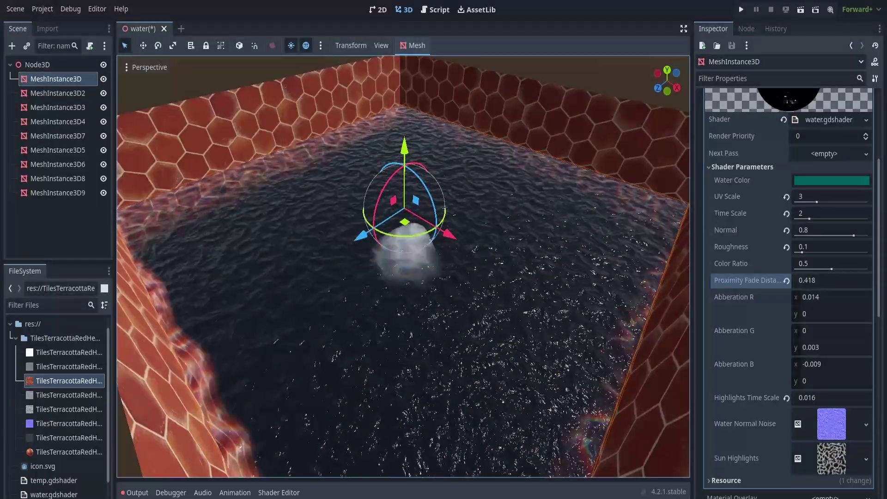